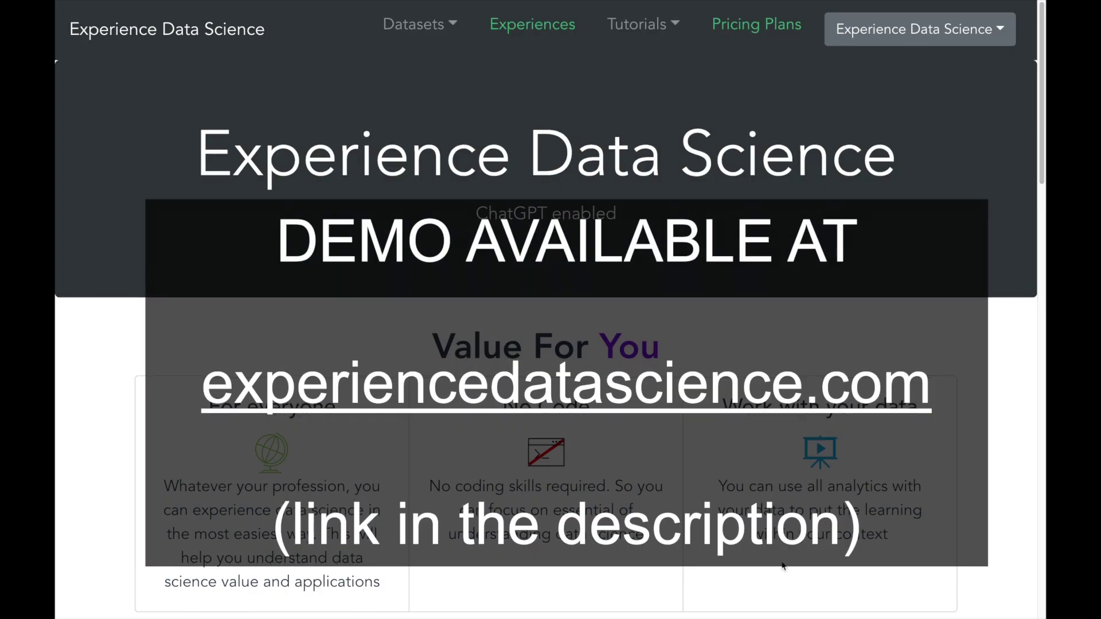
- Scroll down to the Text Clustering card, highlight its title and start its hands-on session
scroll(783, 567, "down", 3)
scroll(783, 566, "down", 4)
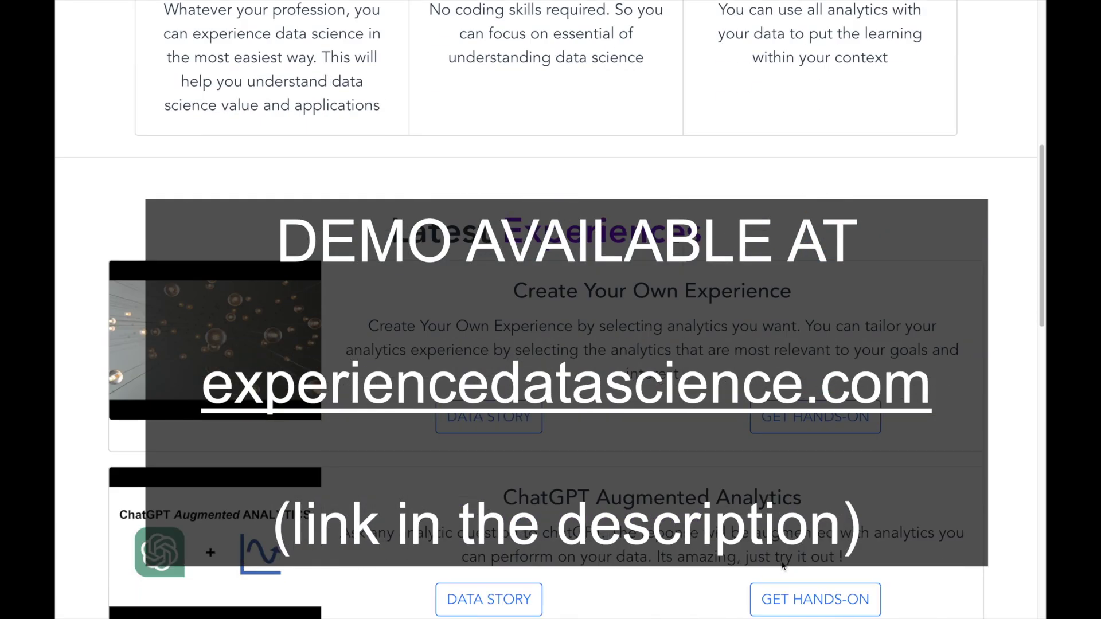
scroll(783, 566, "down", 7)
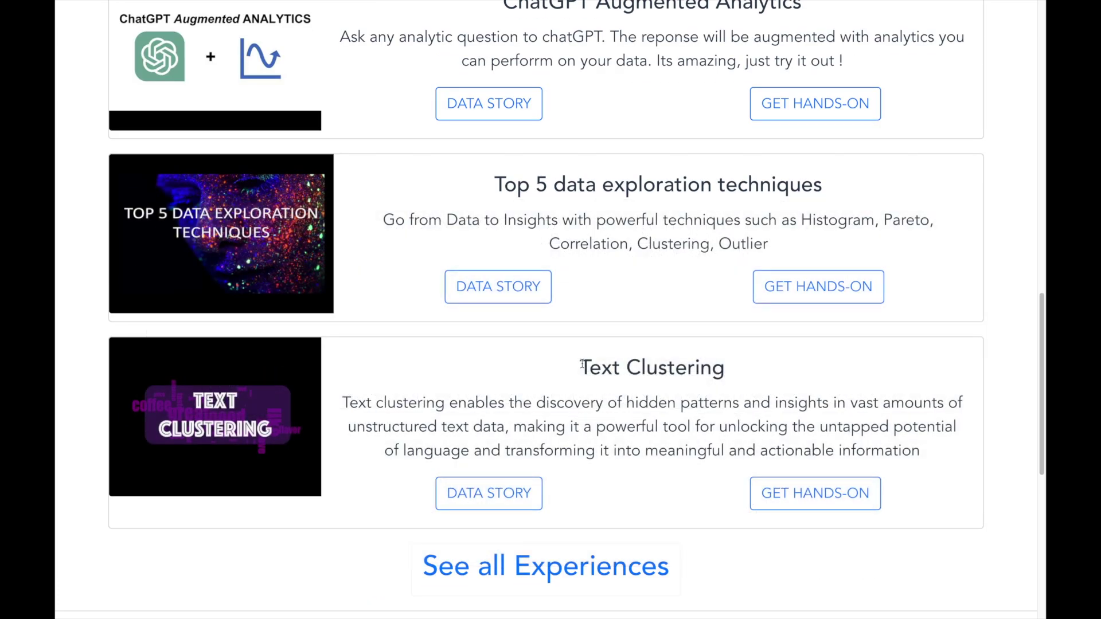
left_click_drag(580, 368, 773, 379)
left_click(774, 378)
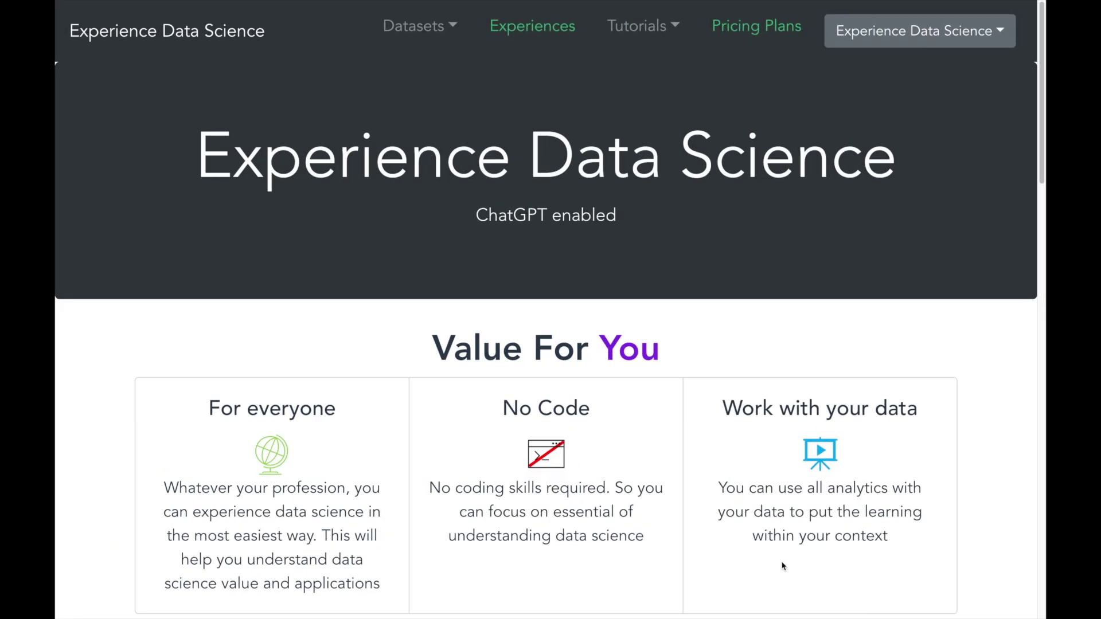
- Scroll to the Text Clustering card and choose GET HANDS-ON to reach the Play Datasets page
scroll(783, 567, "down", 3)
scroll(783, 567, "down", 5)
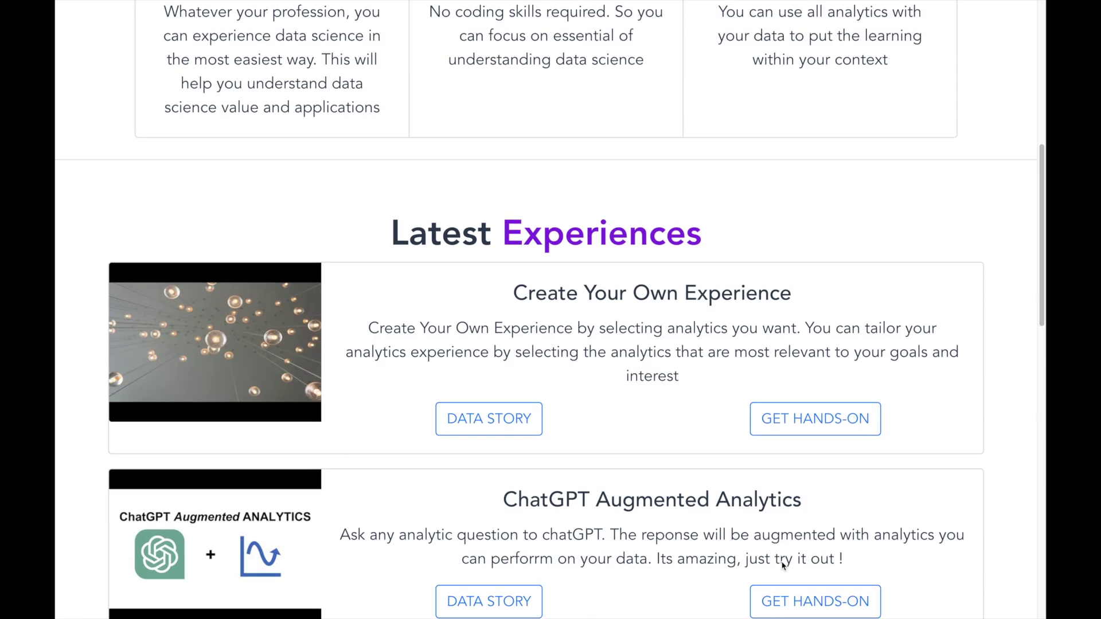
scroll(783, 567, "down", 6)
scroll(783, 566, "down", 2)
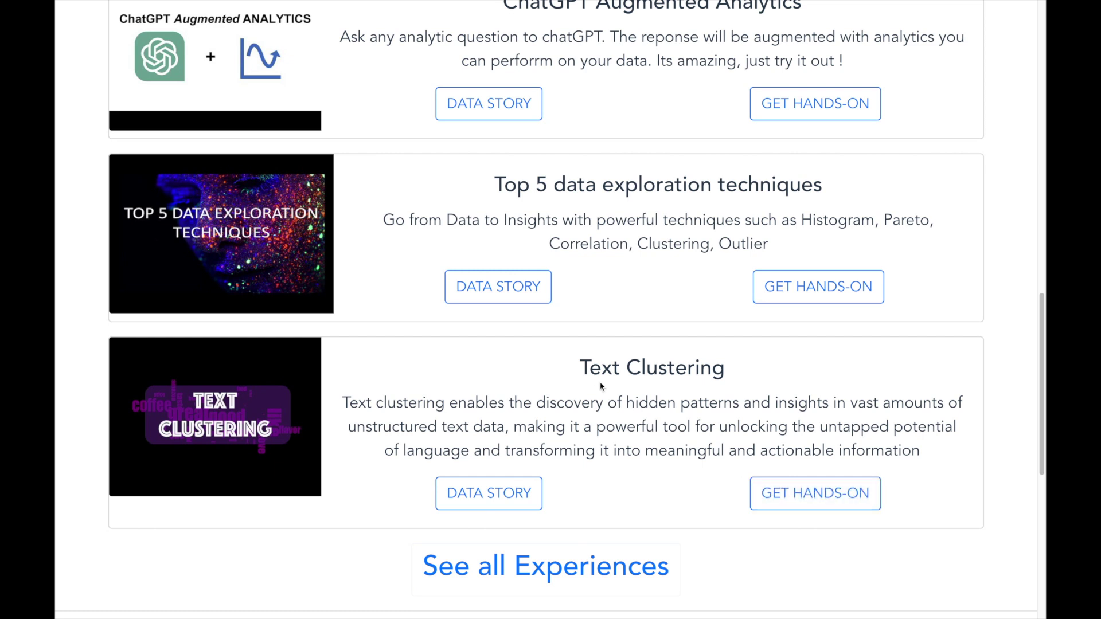
left_click_drag(572, 372, 745, 366)
left_click(776, 380)
left_click(801, 499)
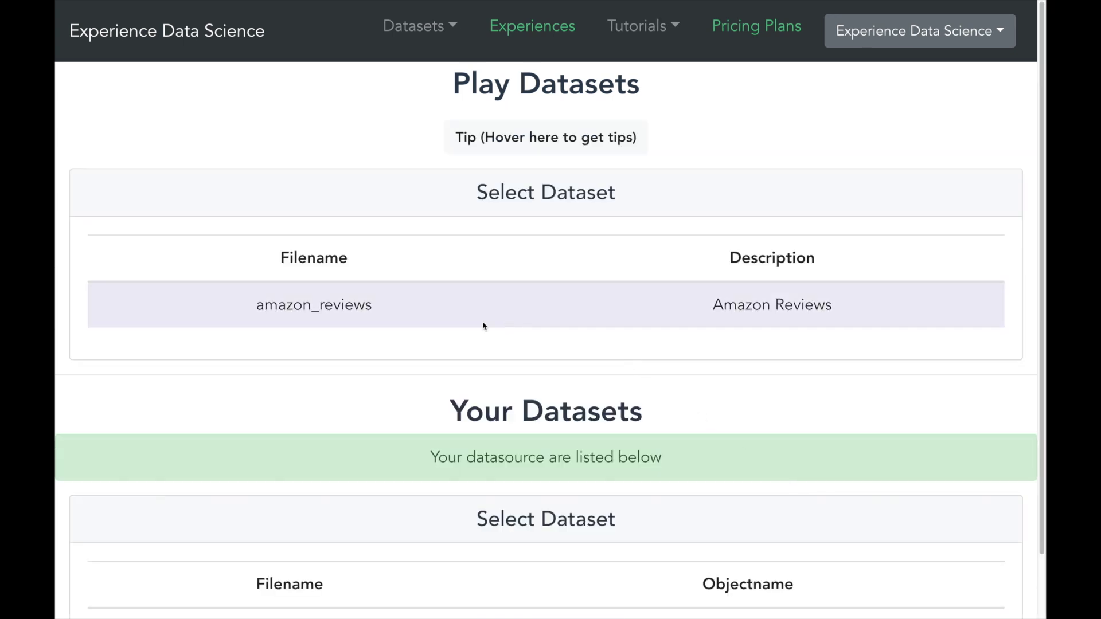
- Copy the amazon_reviews sample into Your Datasets and select the copied dataset
left_click(388, 310)
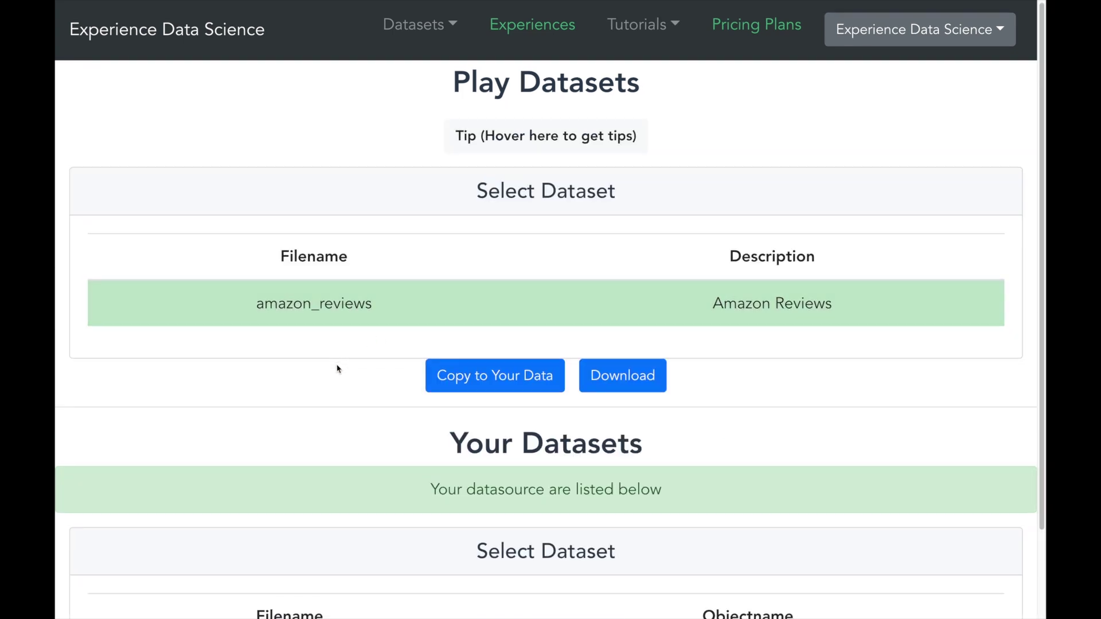
scroll(338, 369, "down", 2)
scroll(337, 369, "down", 1)
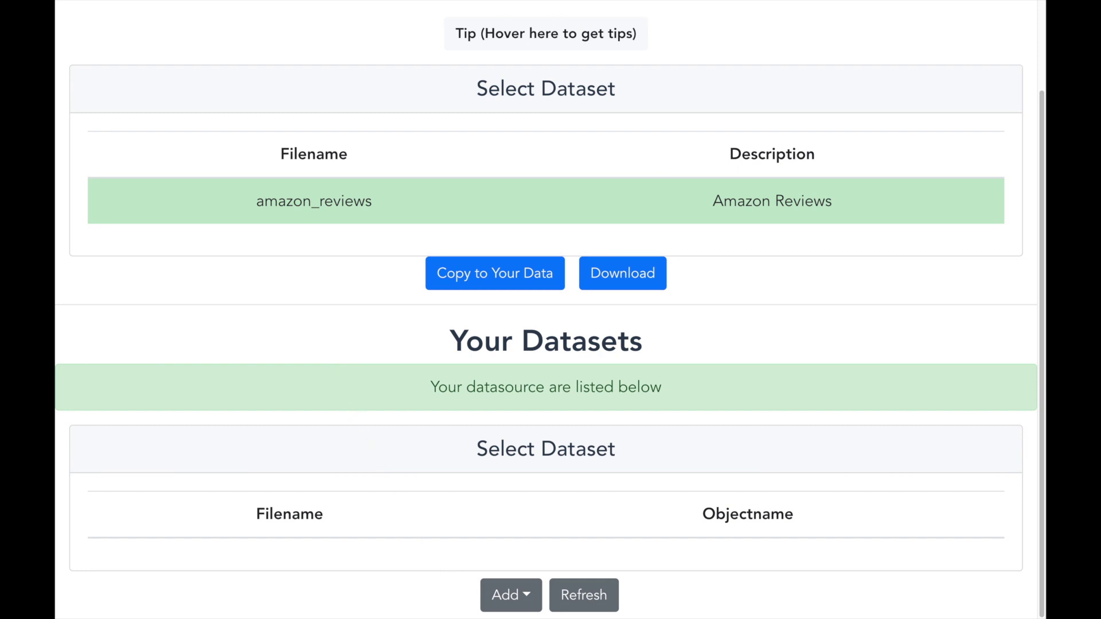
left_click(525, 597)
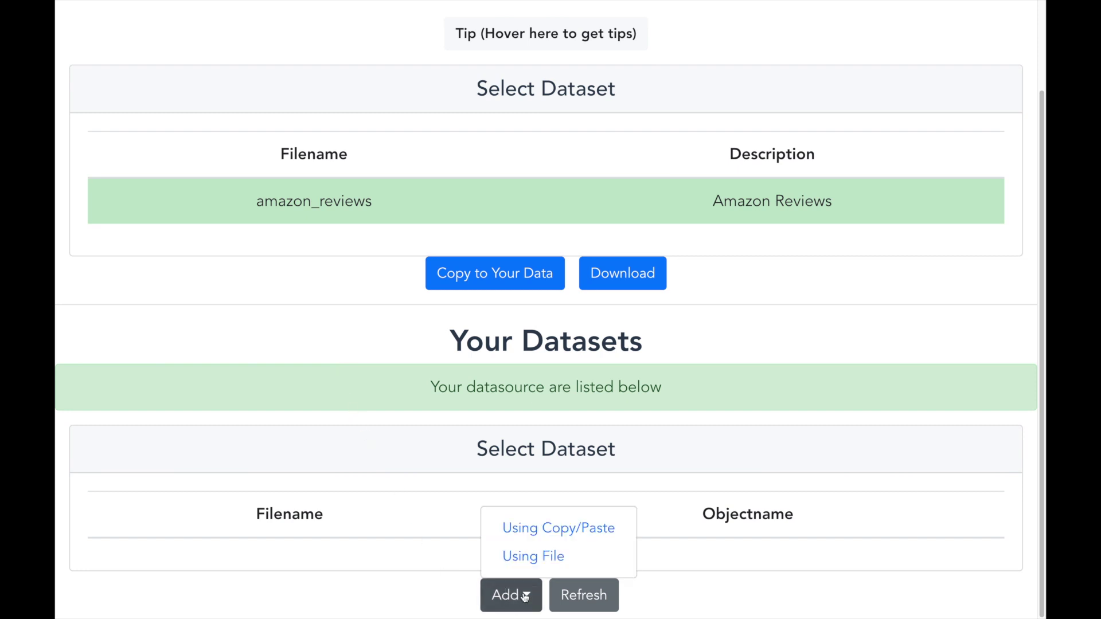
left_click(525, 596)
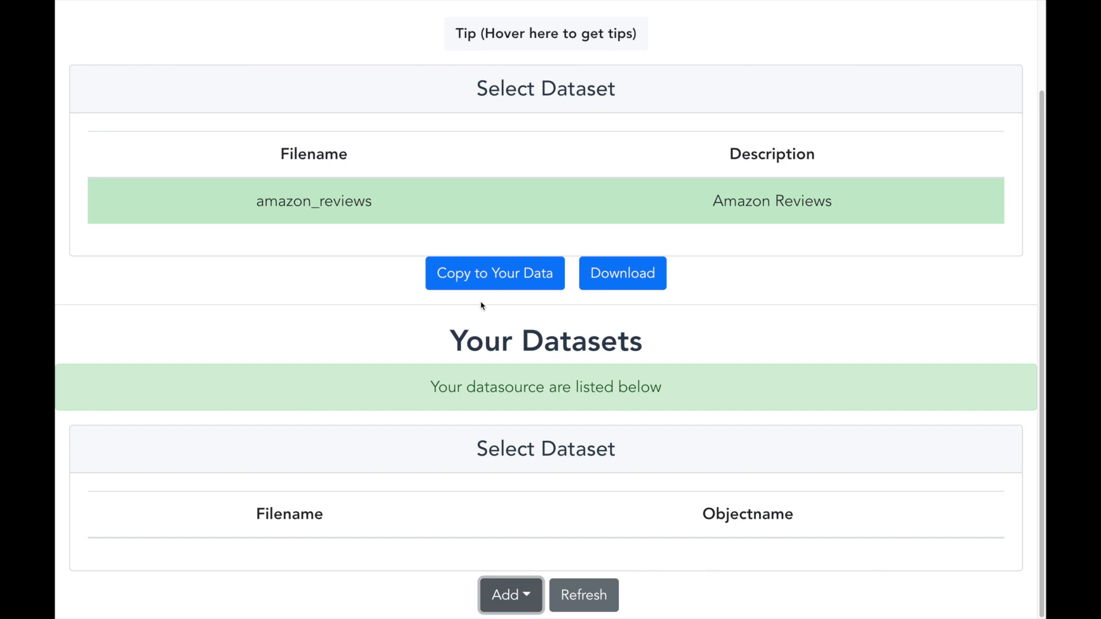
left_click(479, 274)
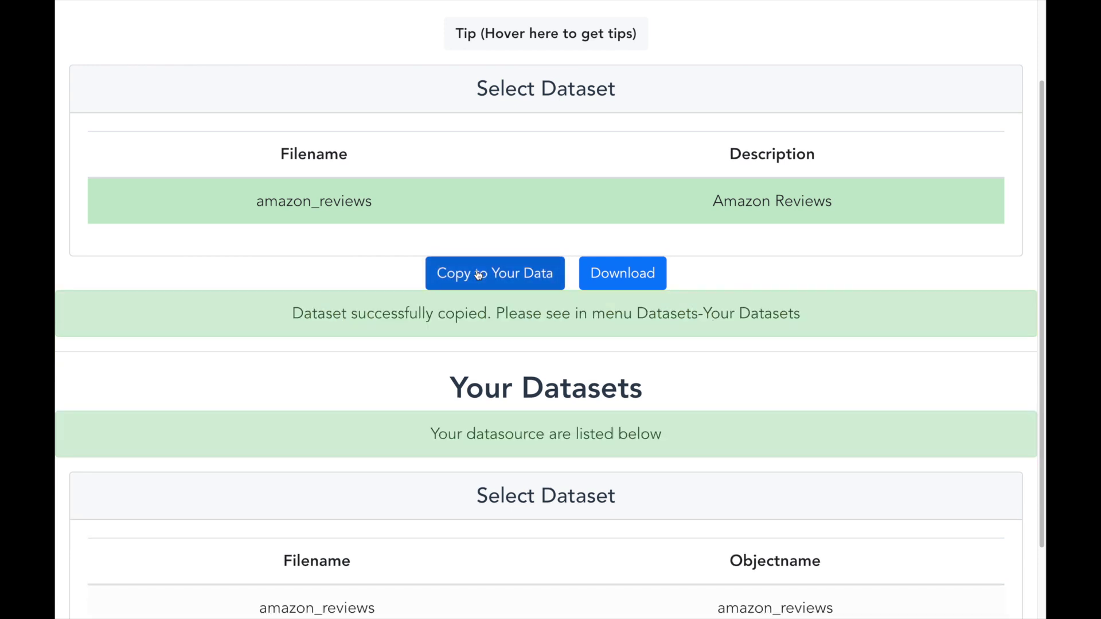
scroll(395, 353, "down", 2)
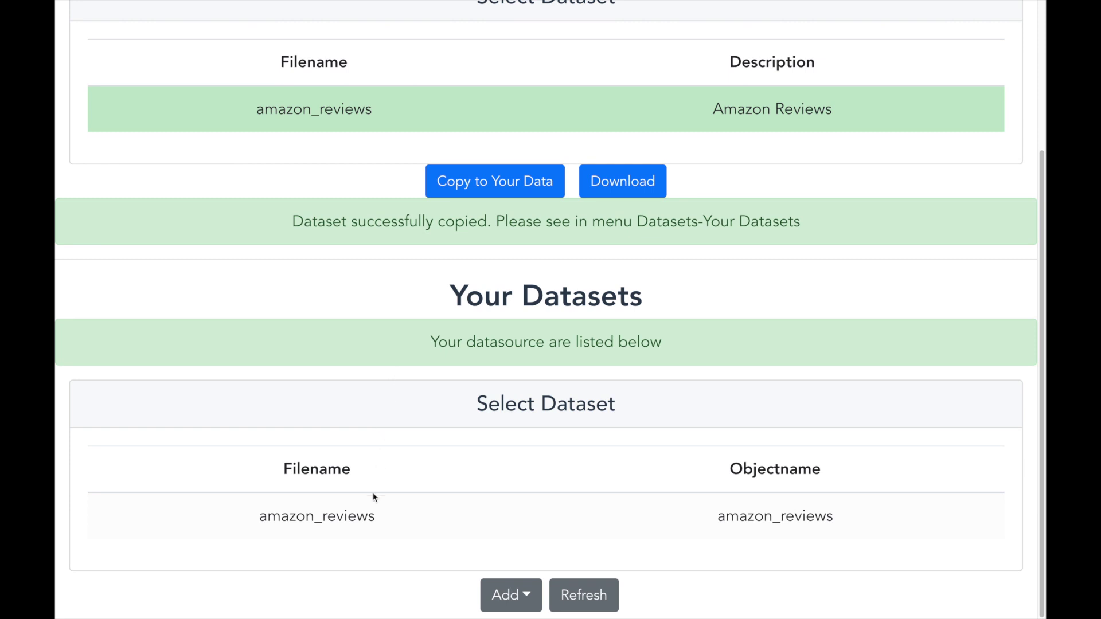
left_click(379, 516)
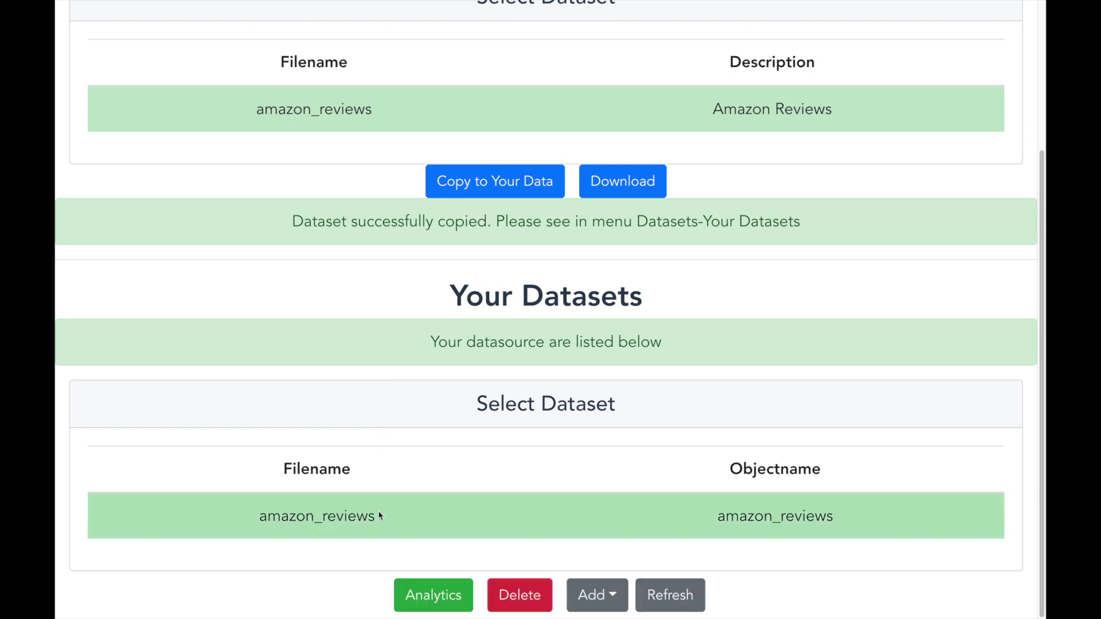
left_click(462, 602)
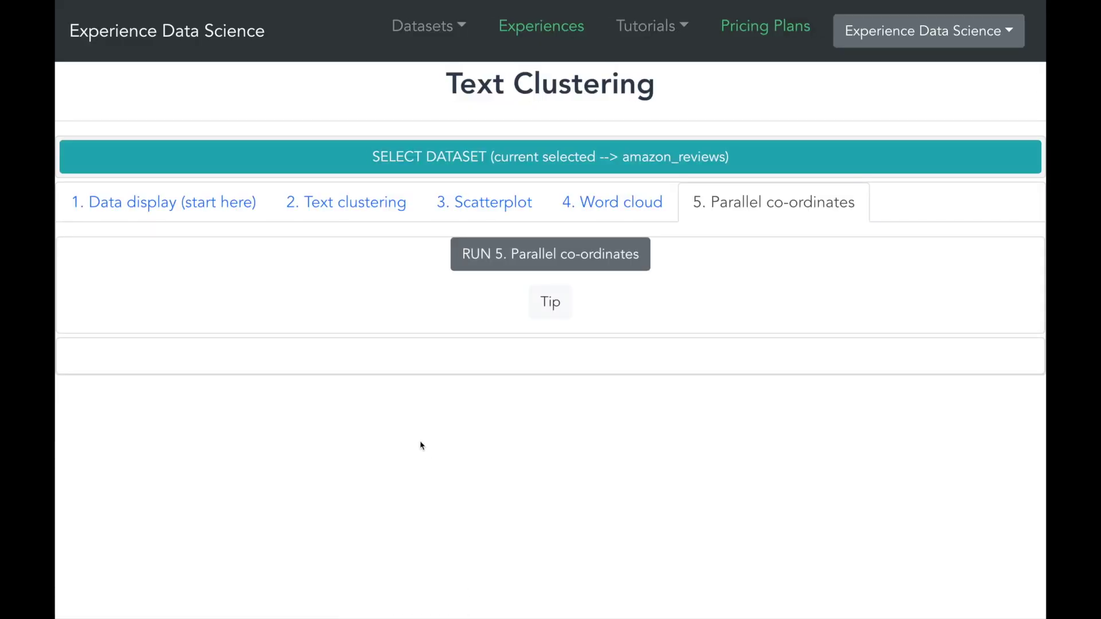
left_click(197, 220)
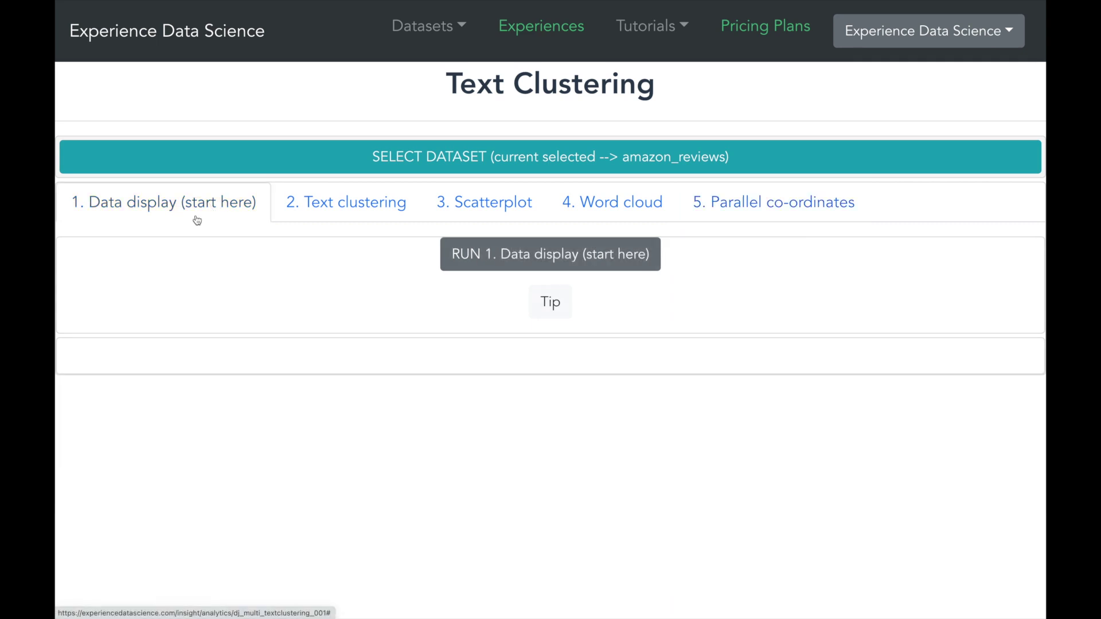
left_click(474, 255)
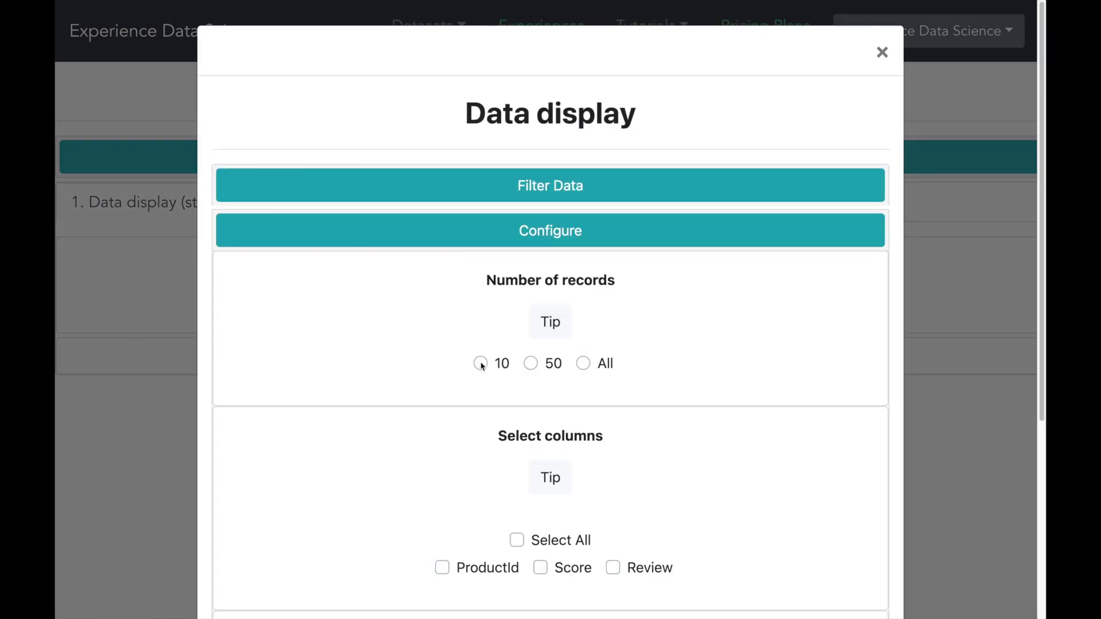
left_click(480, 363)
scroll(481, 364, "down", 3)
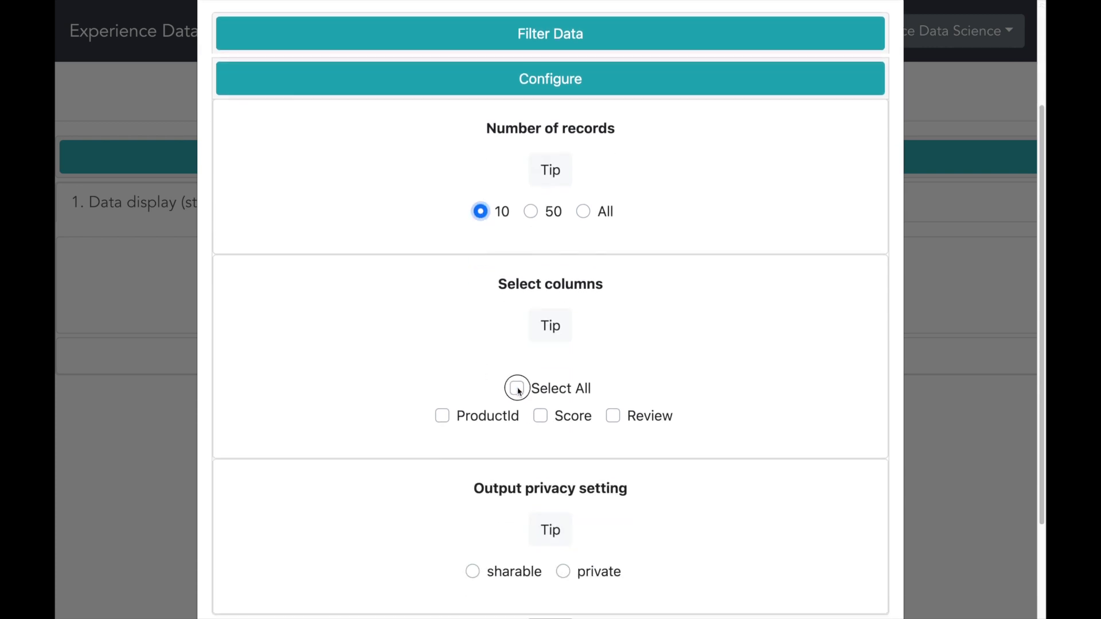
left_click(515, 388)
scroll(514, 385, "down", 3)
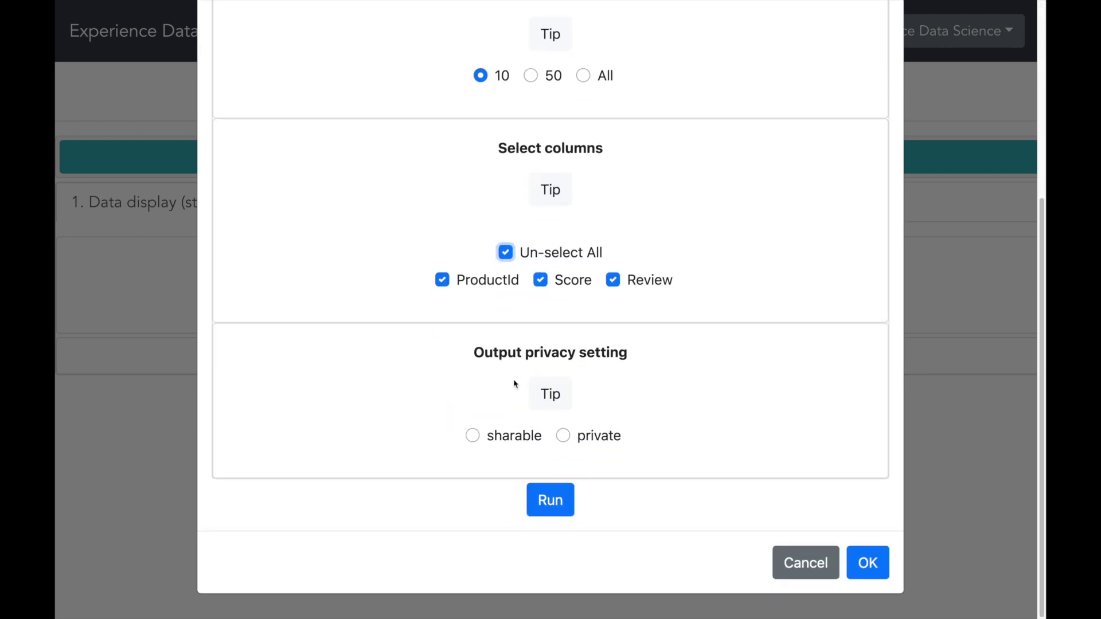
left_click(473, 437)
left_click(547, 507)
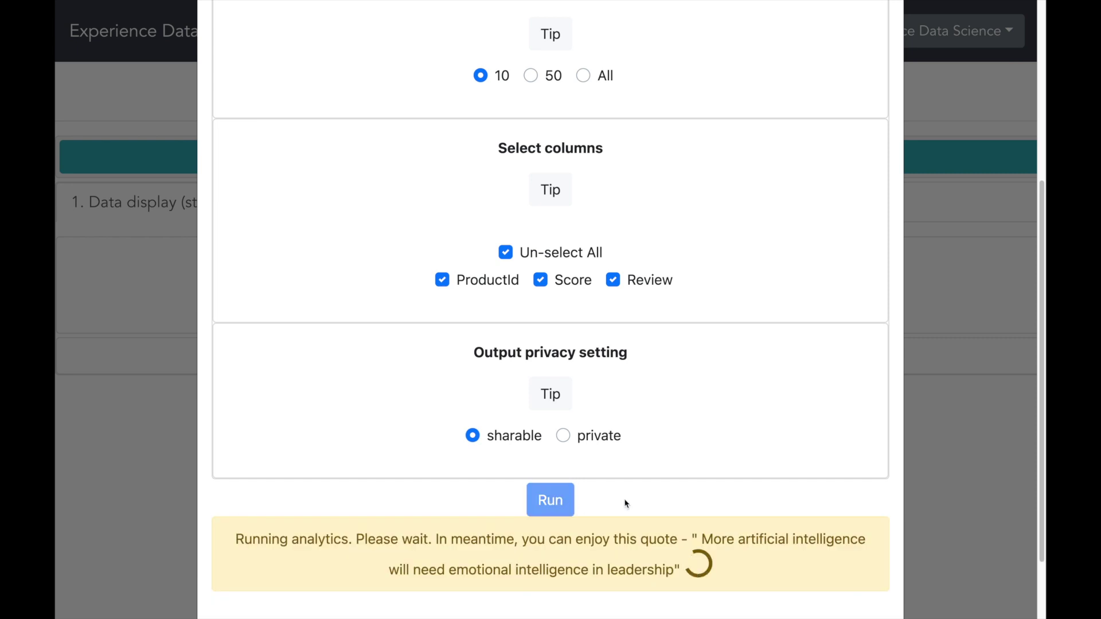
scroll(677, 465, "down", 3)
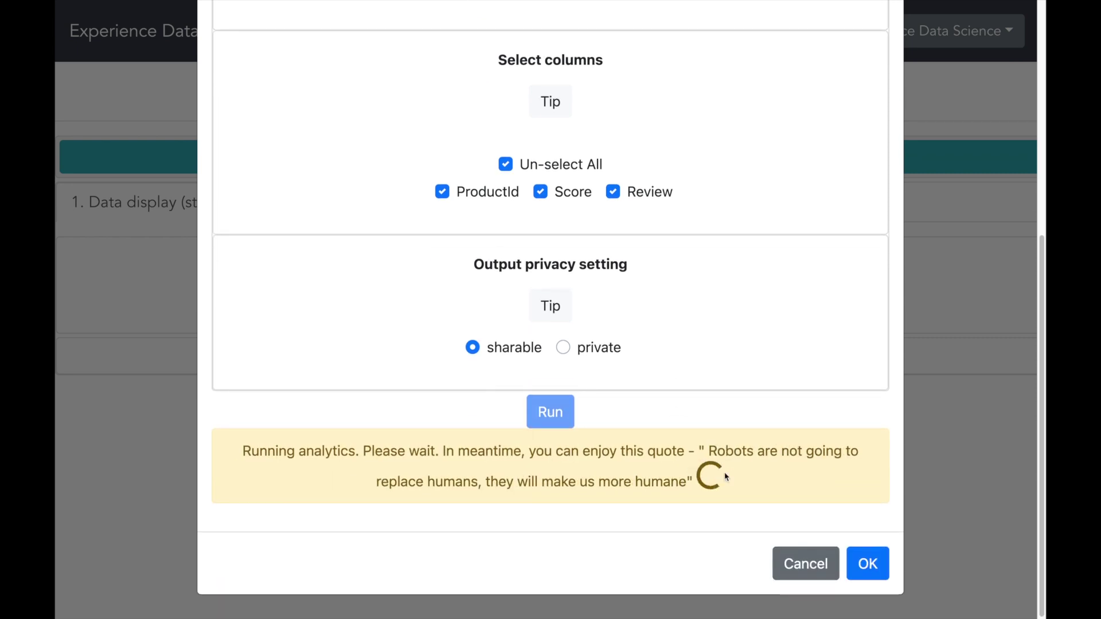
scroll(884, 461, "down", 9)
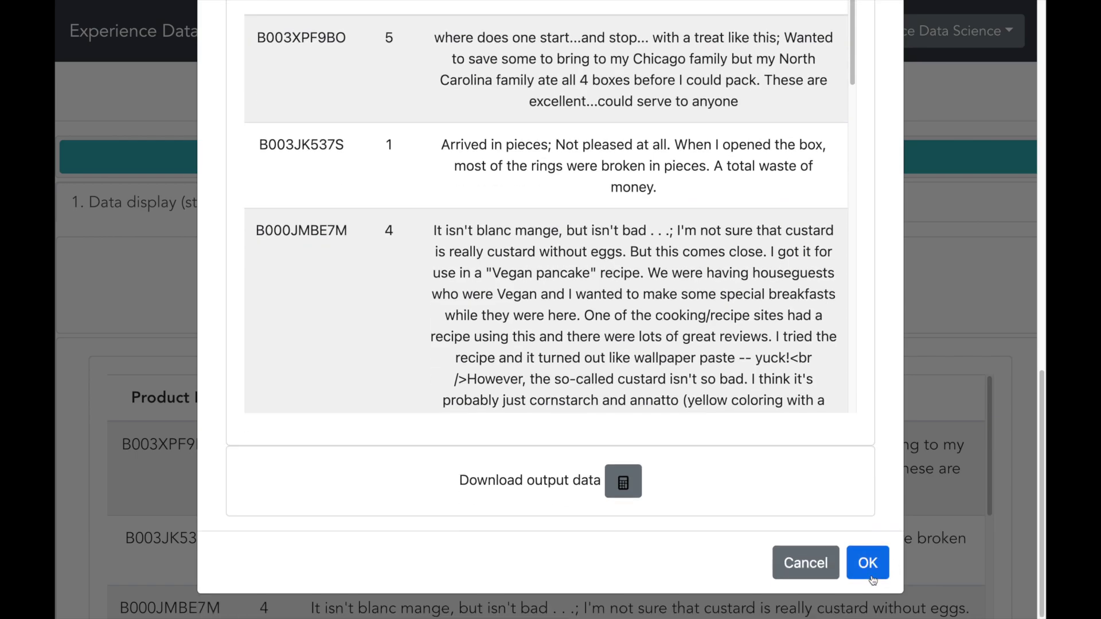
left_click(868, 563)
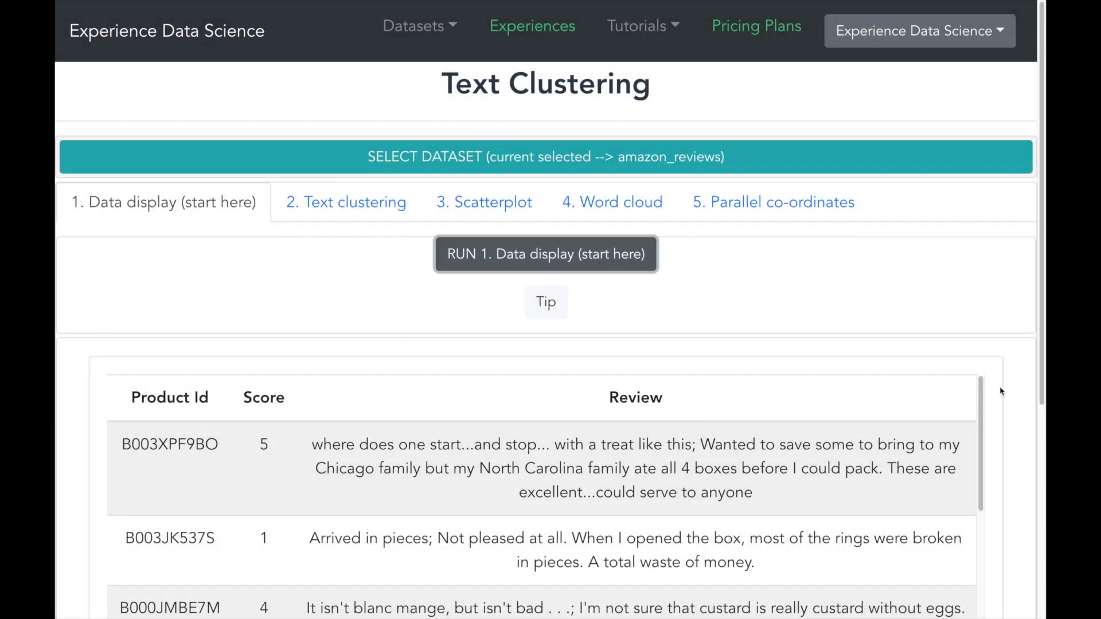
scroll(1001, 390, "down", 2)
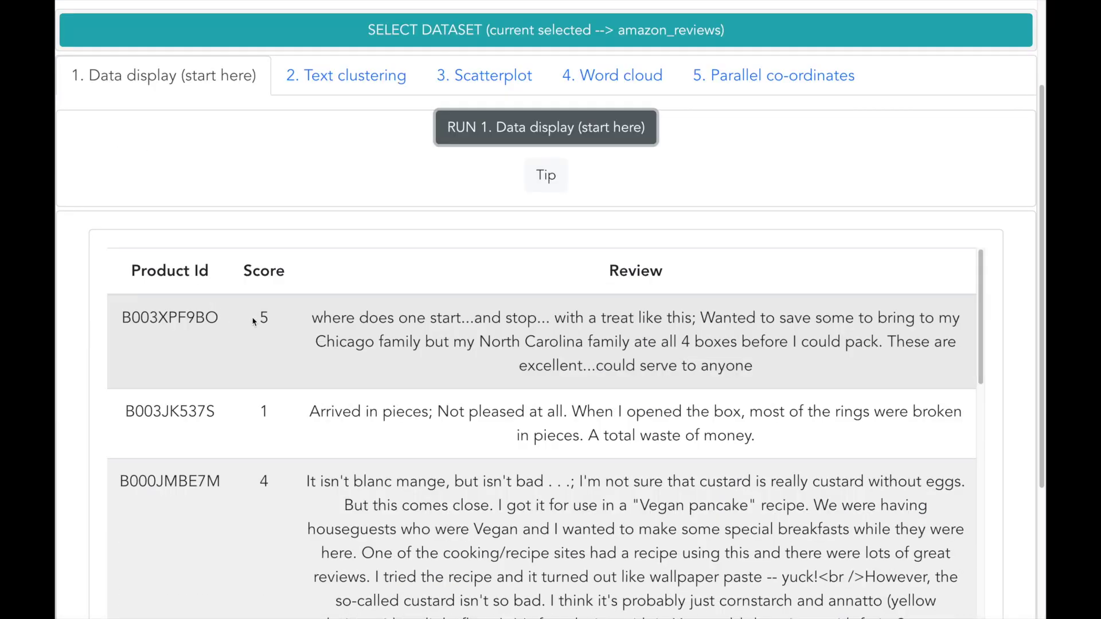
left_click(254, 322)
left_click_drag(262, 317, 304, 325)
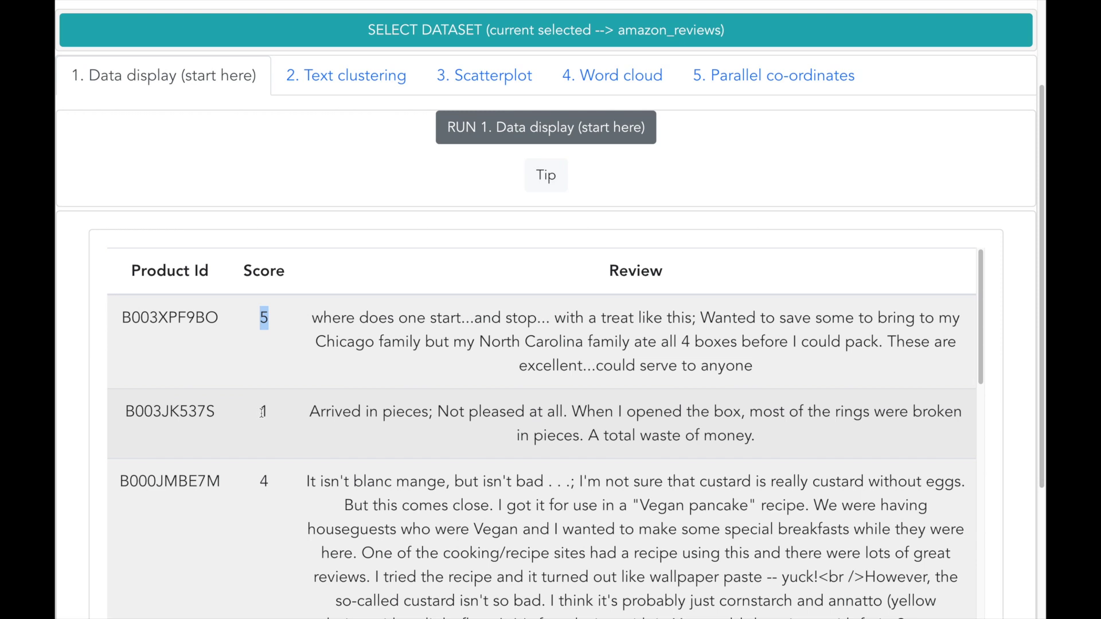
left_click_drag(262, 412, 280, 410)
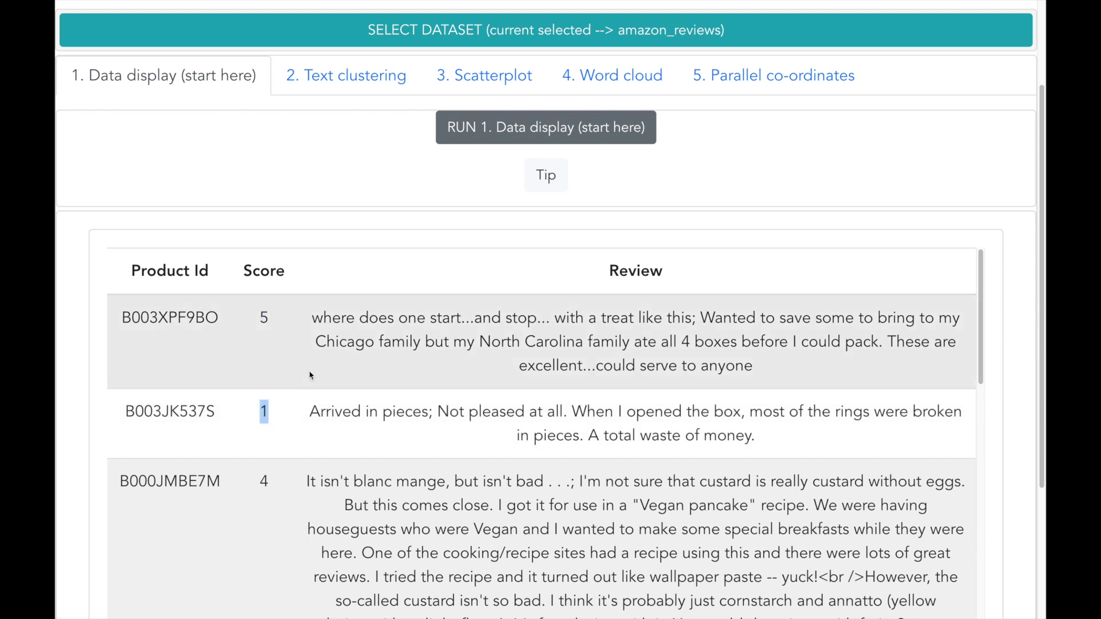
left_click(310, 376)
left_click_drag(314, 318, 760, 365)
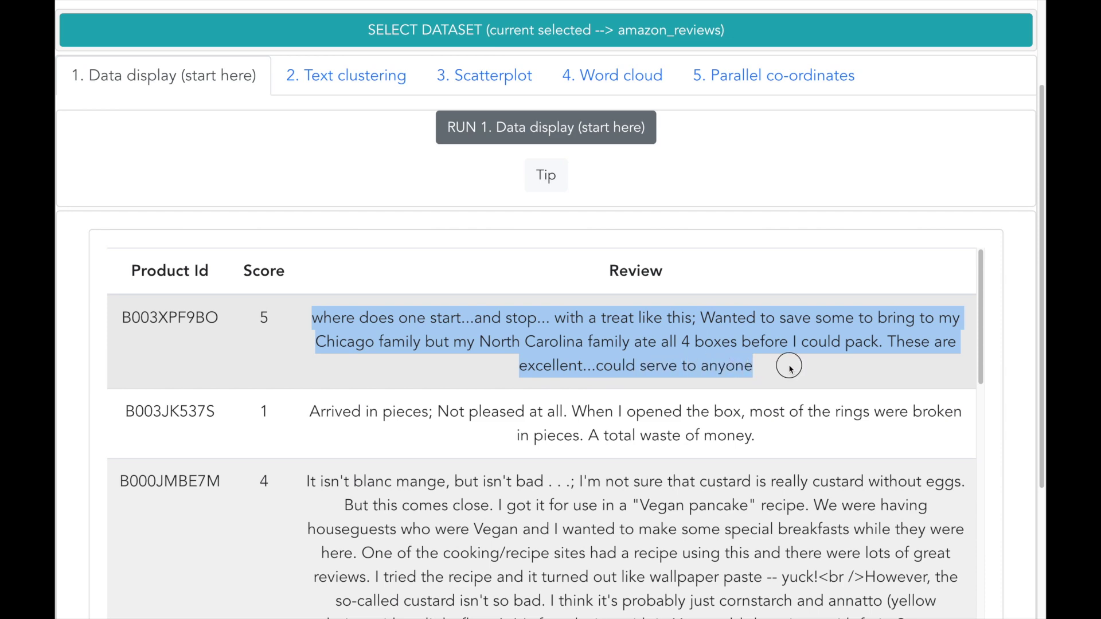
left_click(792, 367)
- Start text clustering on the Review column, keeping ProductId and Score in the output
left_click(367, 77)
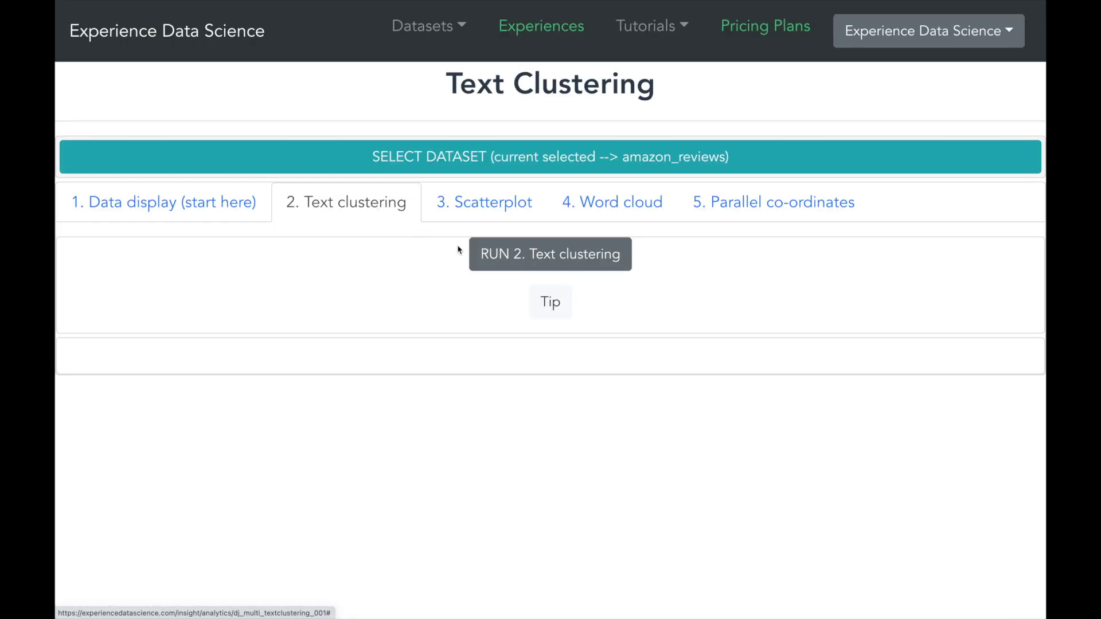
left_click(495, 254)
left_click(566, 329)
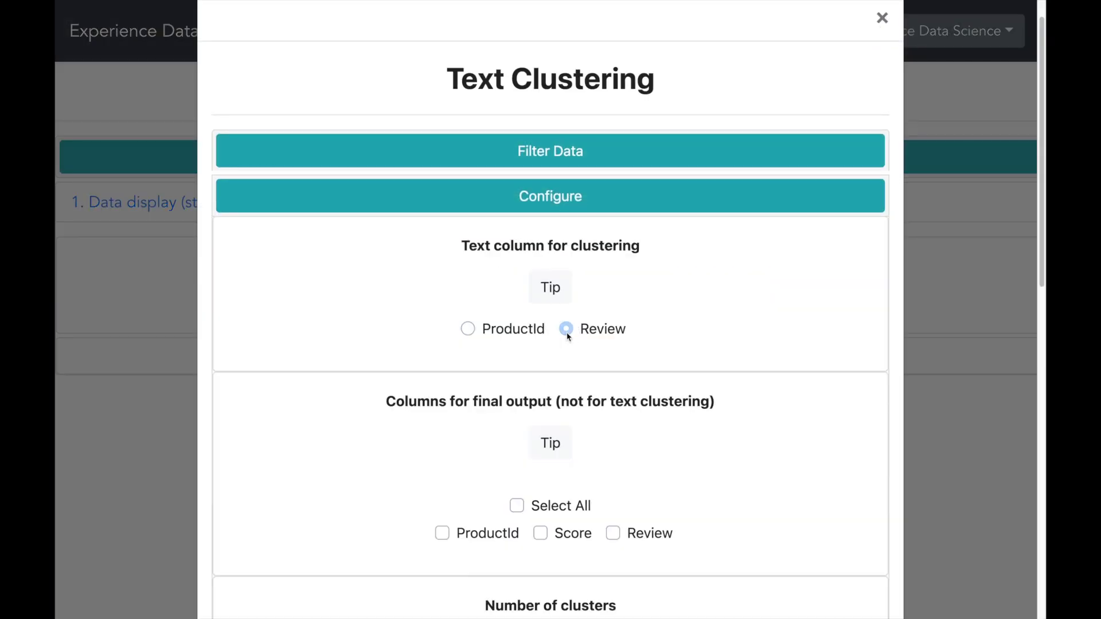
scroll(634, 343, "down", 3)
scroll(633, 342, "down", 2)
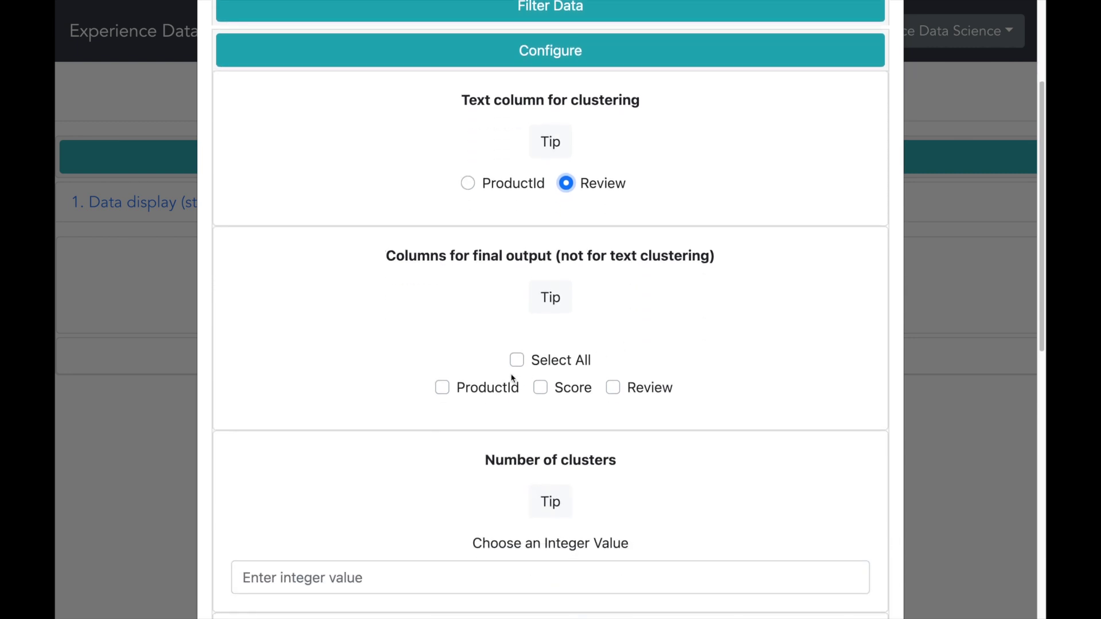
left_click(442, 387)
left_click(541, 389)
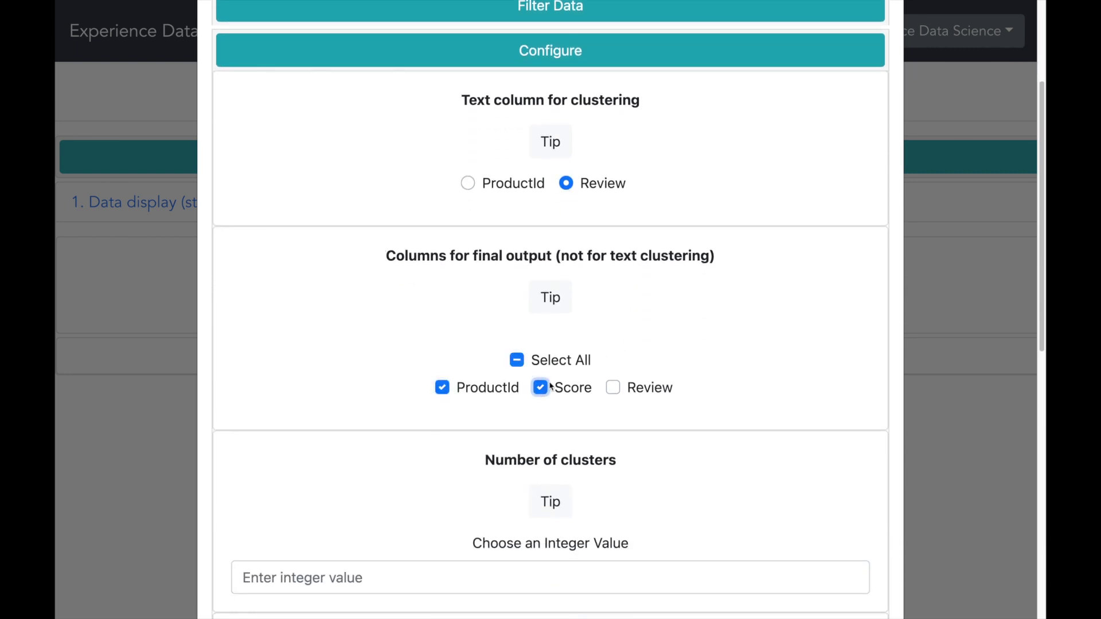
- Set 5 clusters with OPENAI_EMBEDDINGS, save the output as sharable, and run the clustering
scroll(565, 387, "down", 4)
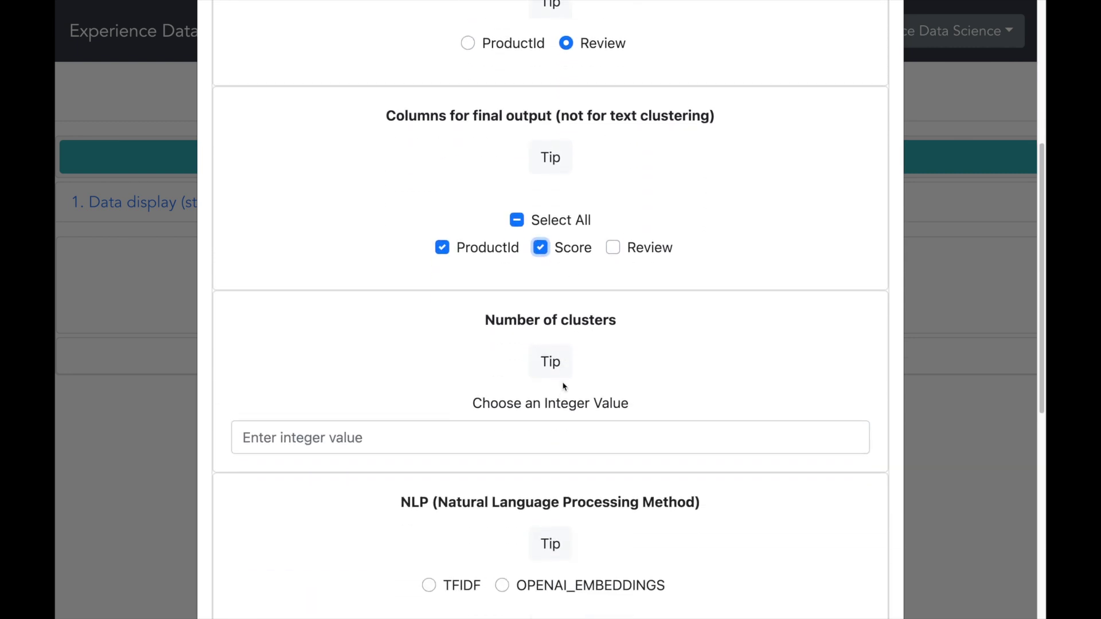
left_click(425, 440)
type("5")
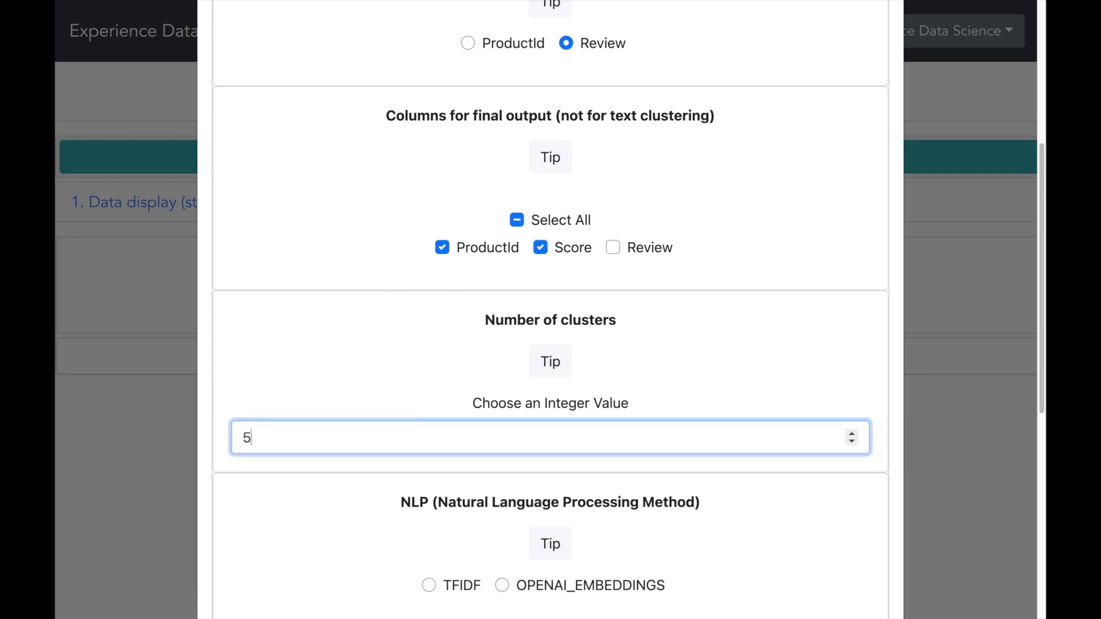
scroll(431, 497, "down", 4)
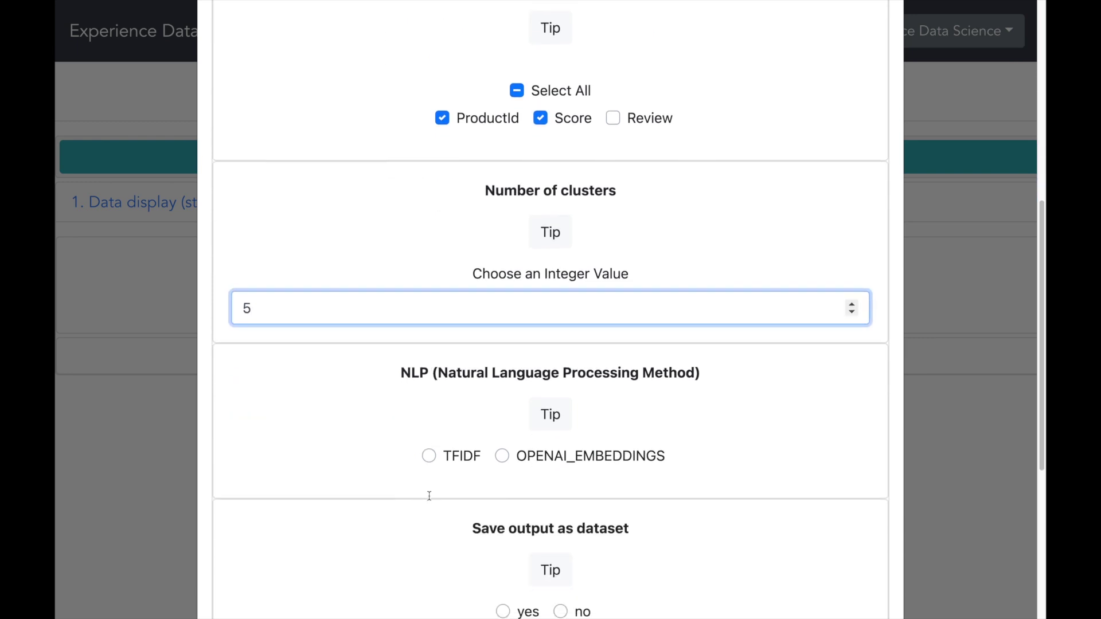
left_click(503, 459)
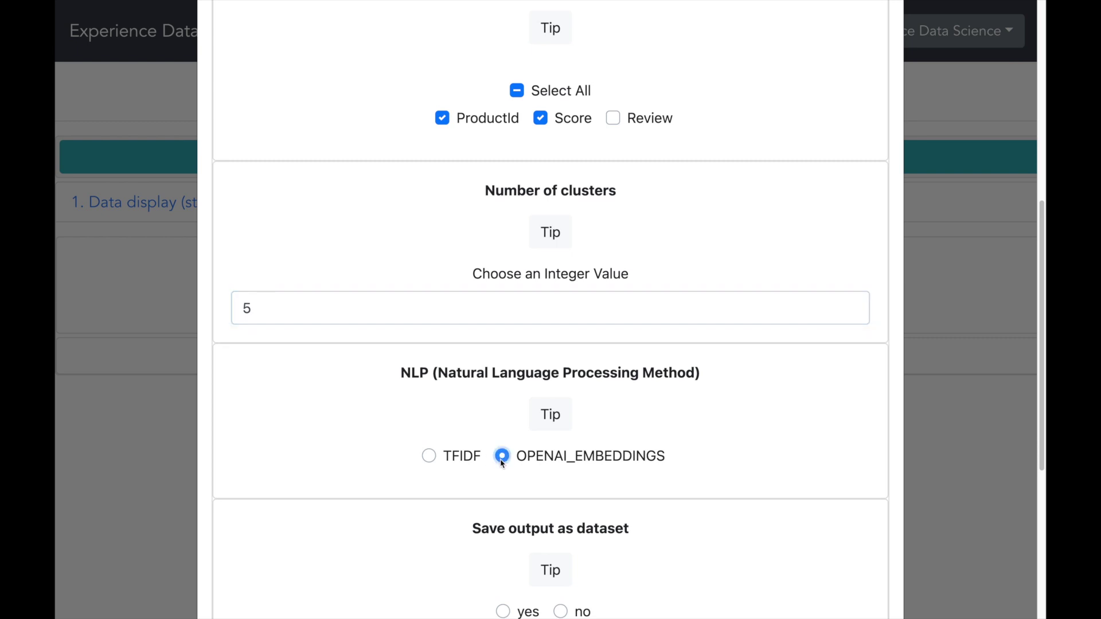
scroll(503, 466, "down", 1)
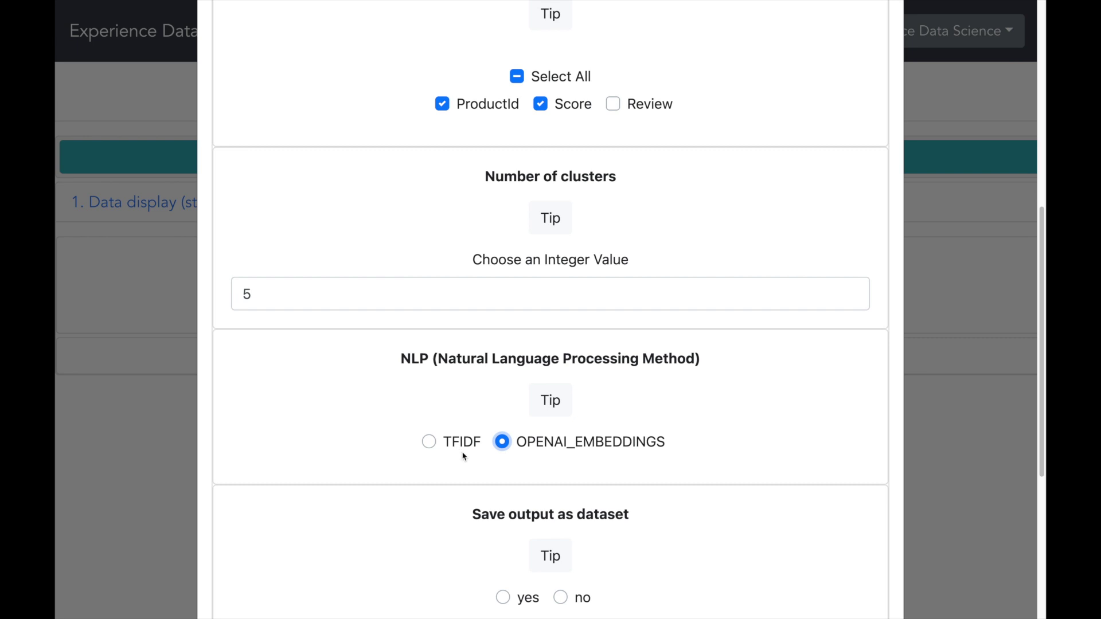
scroll(471, 461, "down", 2)
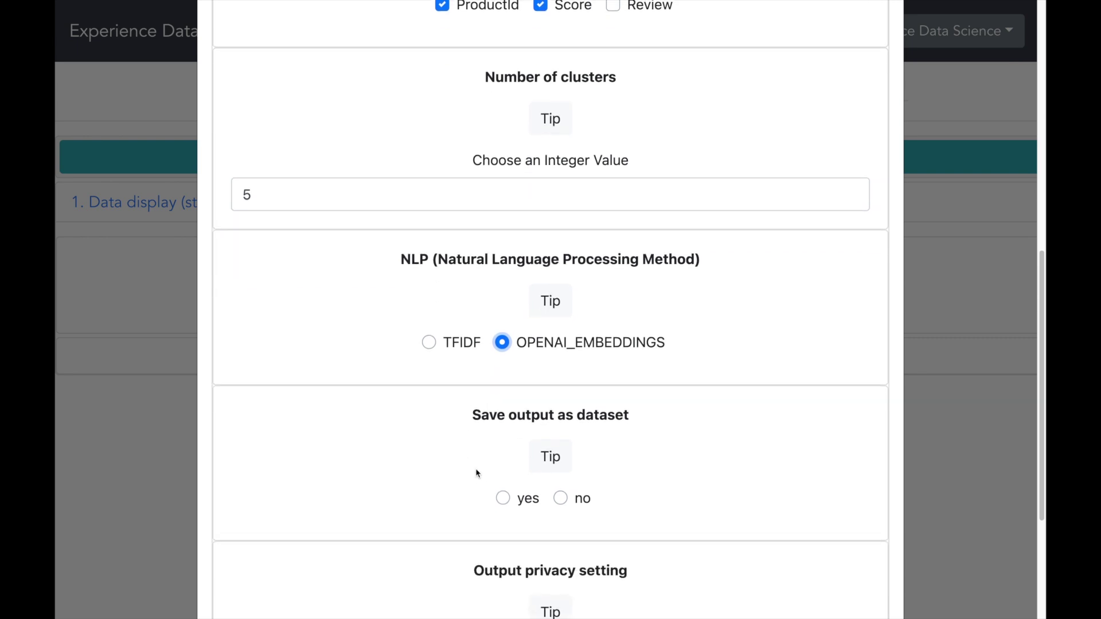
left_click(502, 496)
scroll(502, 501, "down", 3)
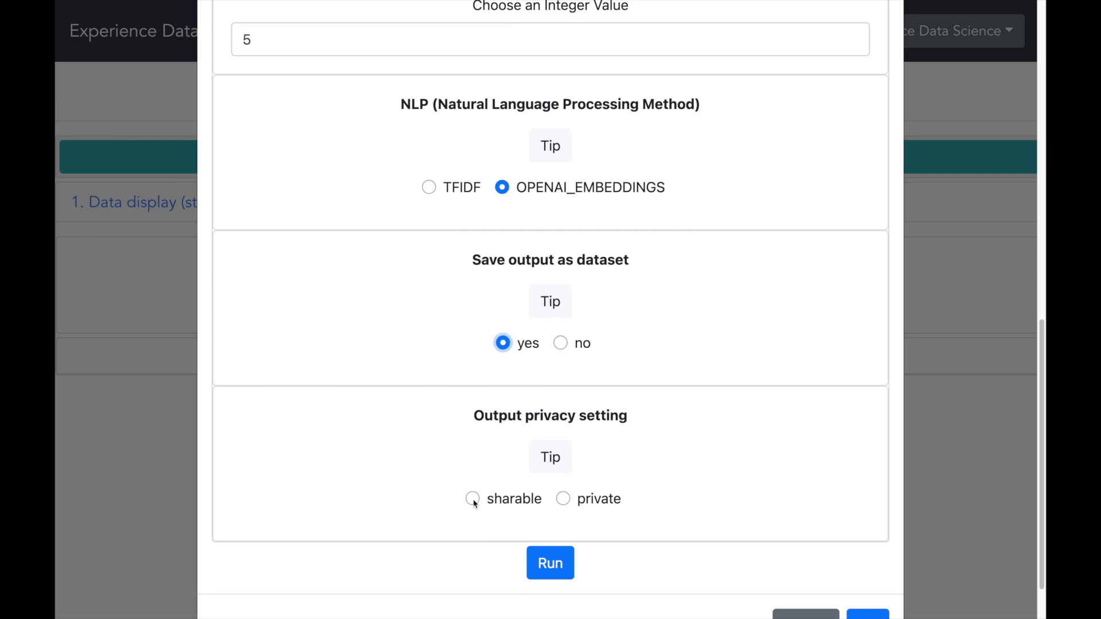
left_click(472, 498)
left_click(552, 560)
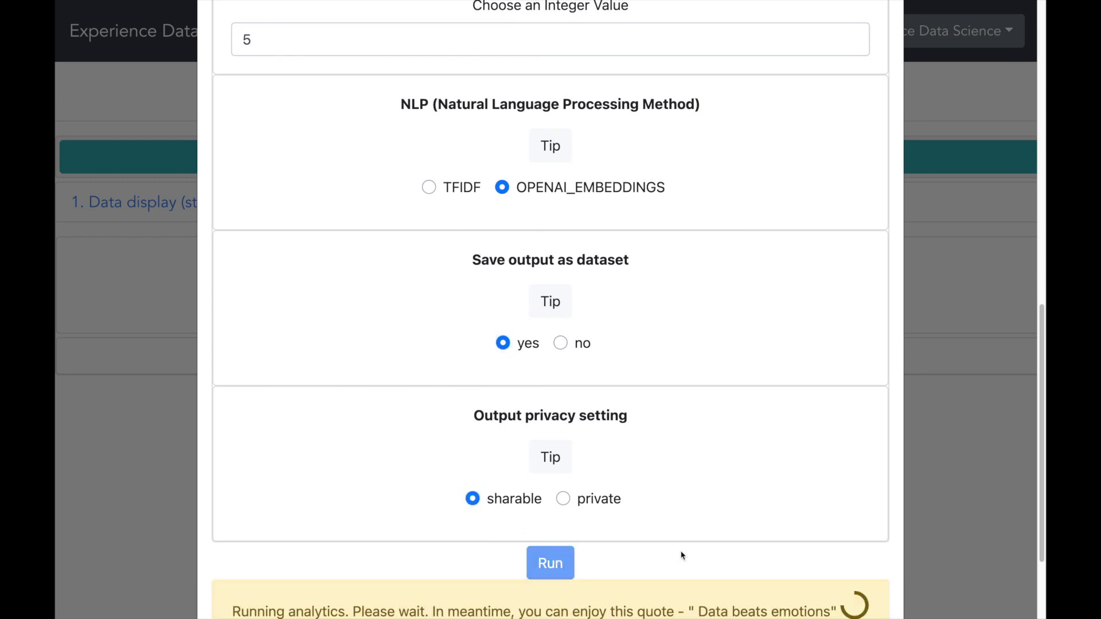
- Close the finished clustering window and inspect red-cluster reviews on the five-colour scatterplot
scroll(808, 505, "down", 2)
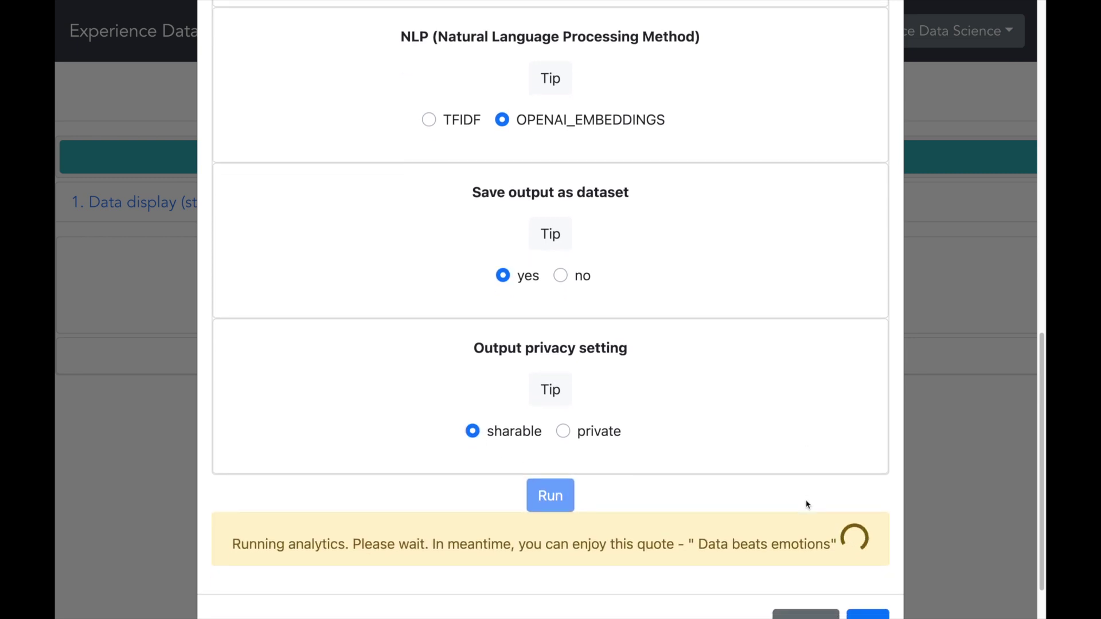
scroll(808, 505, "down", 2)
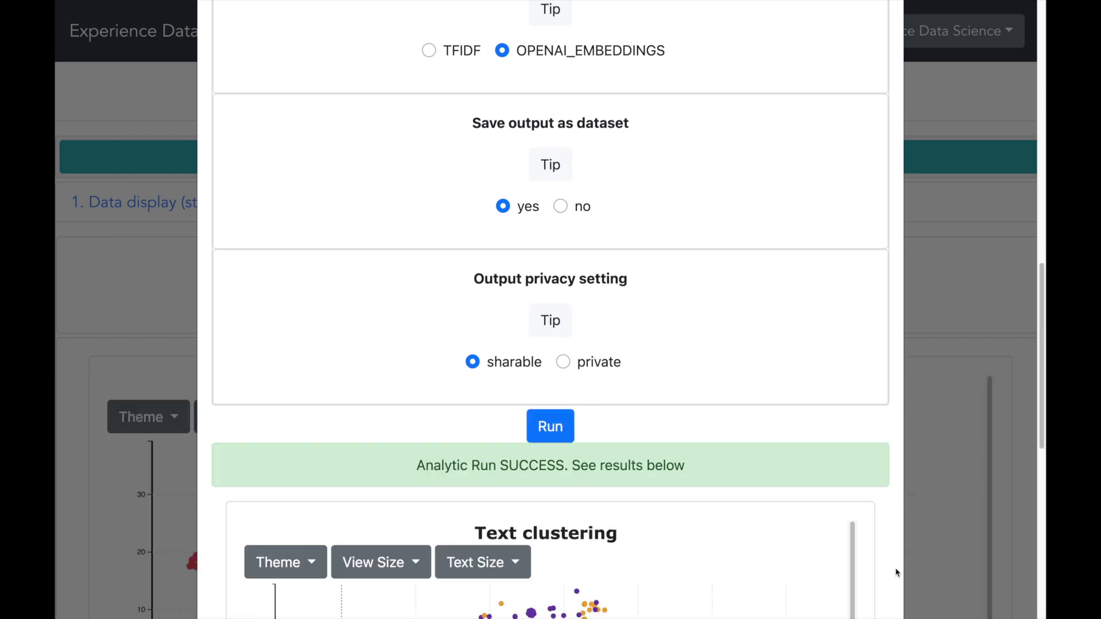
scroll(898, 573, "down", 8)
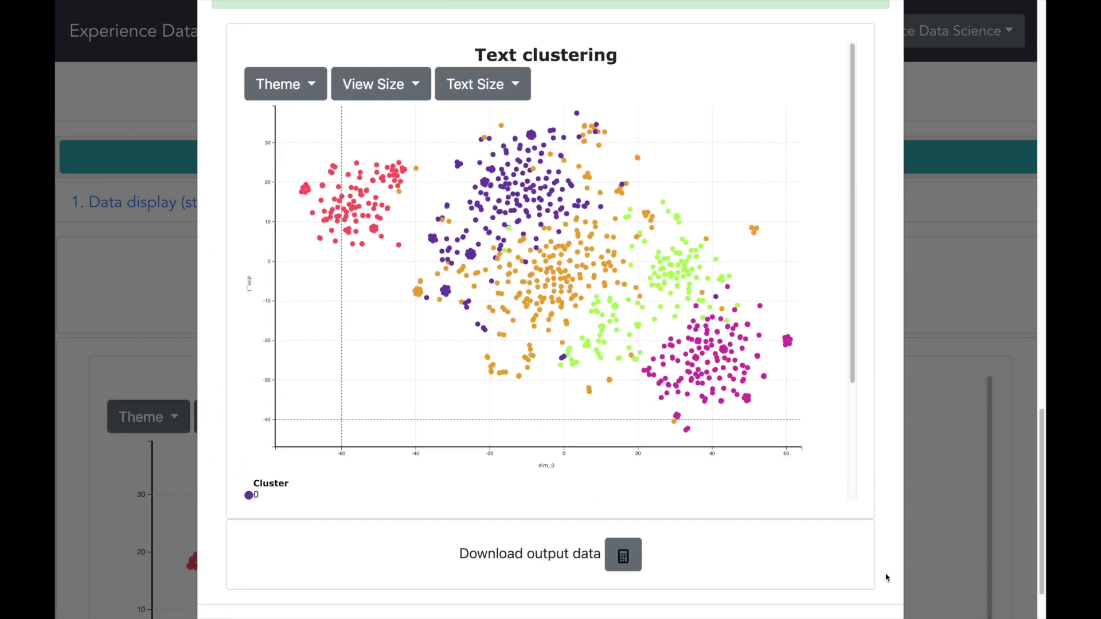
left_click(903, 549)
scroll(389, 385, "down", 6)
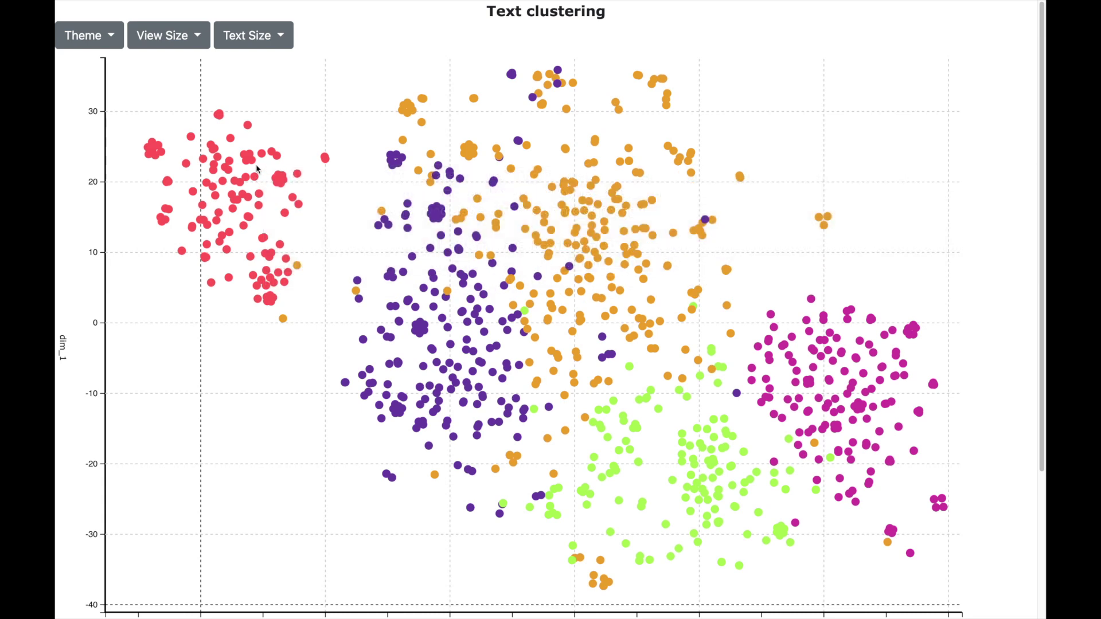
mouse_move(251, 154)
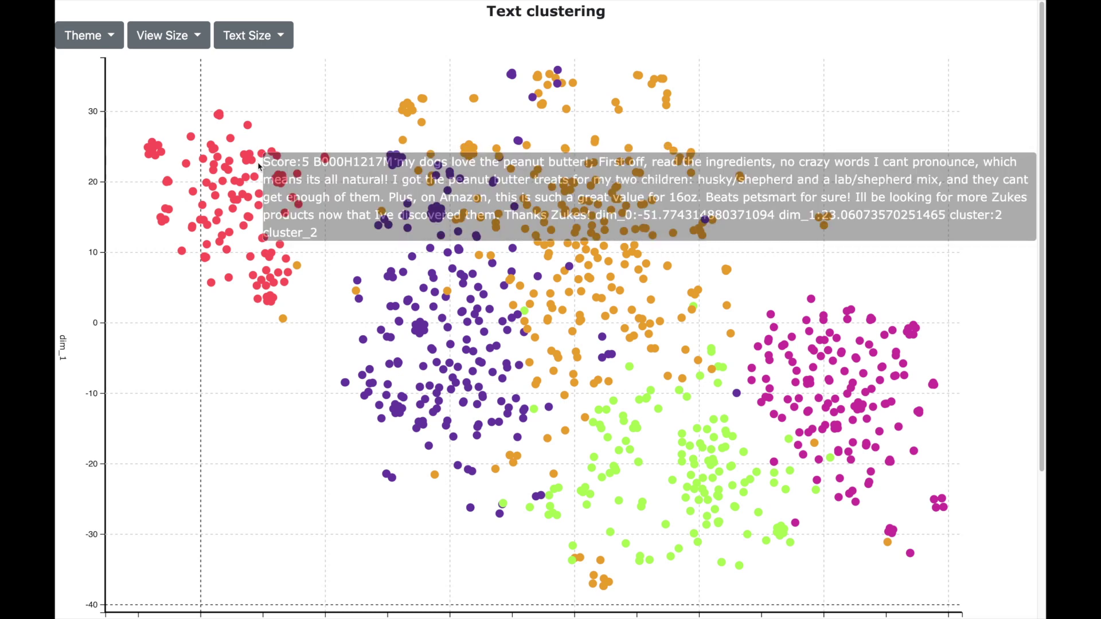
mouse_move(261, 193)
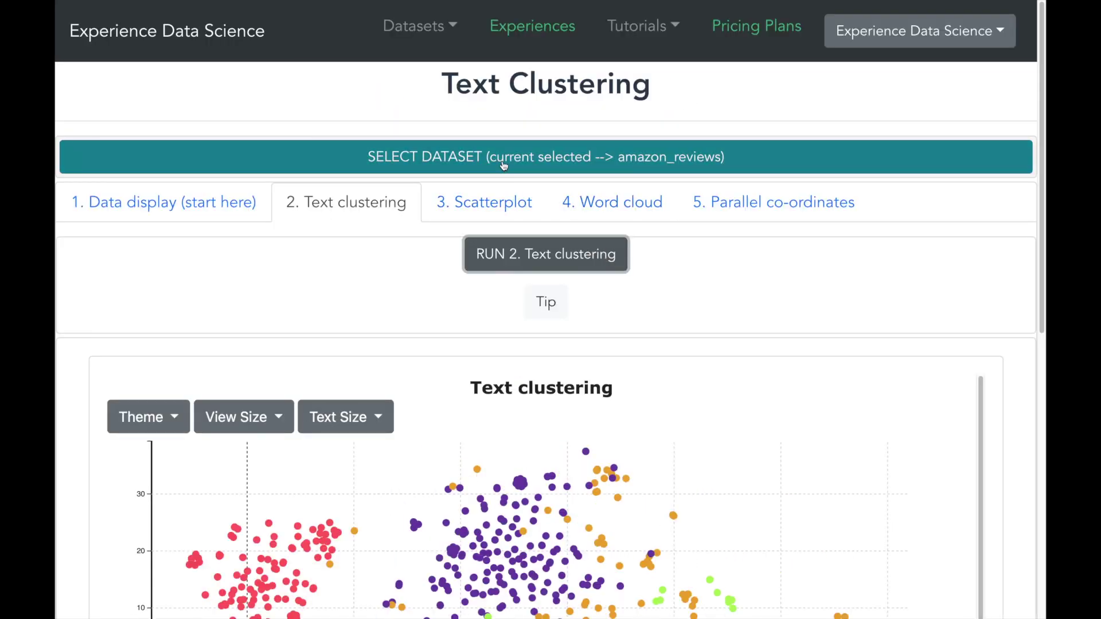
left_click(504, 165)
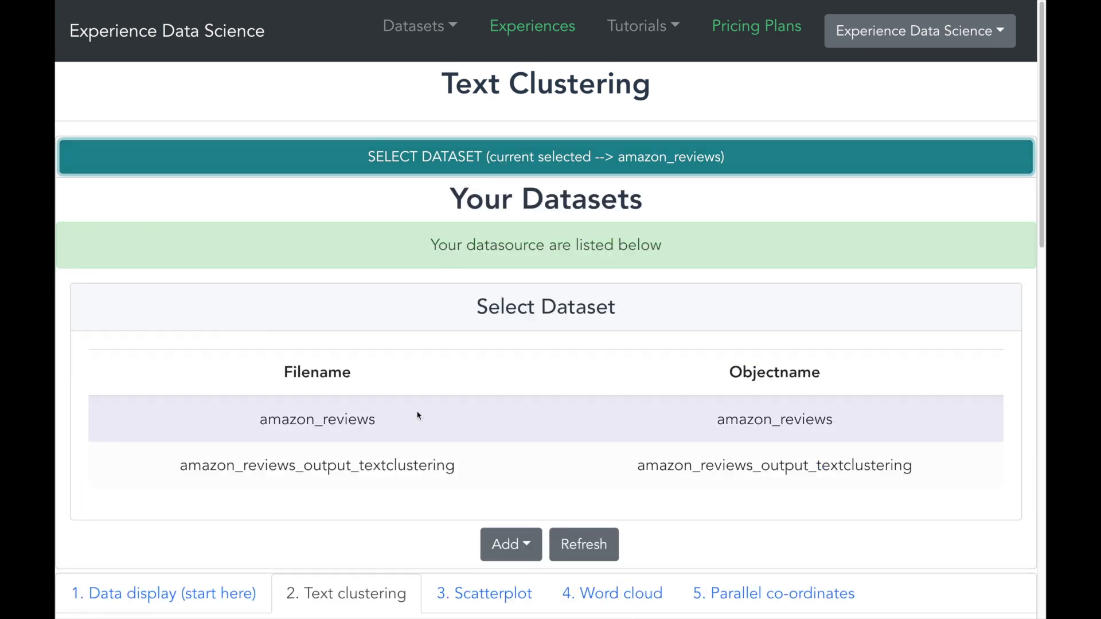
- Display the amazon_reviews_output_textclustering dataset with the data display step
left_click(414, 467)
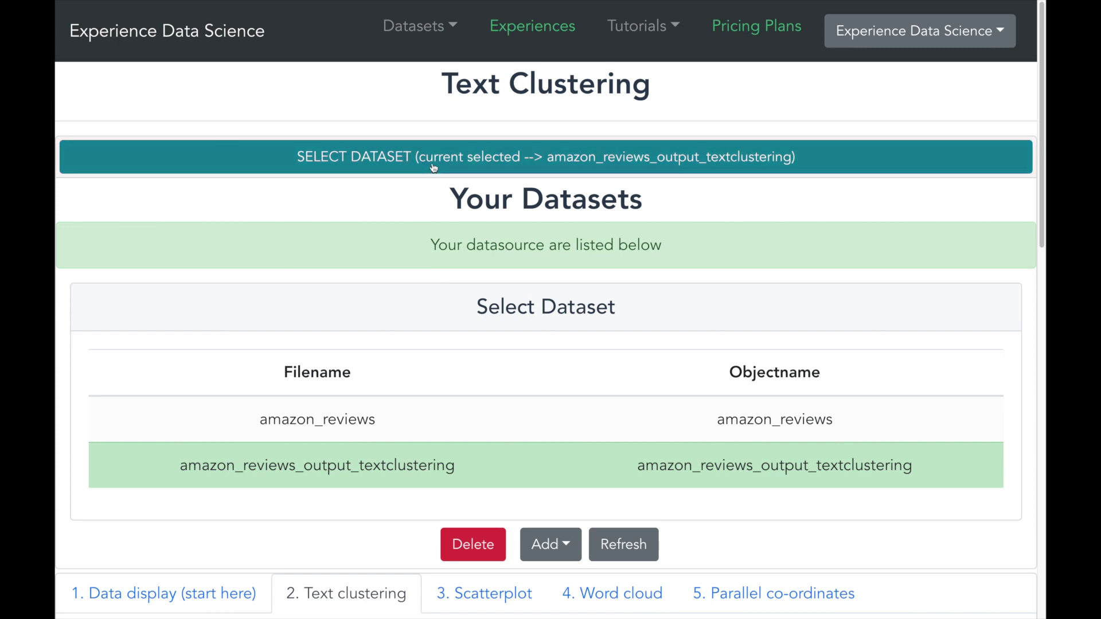
left_click(434, 163)
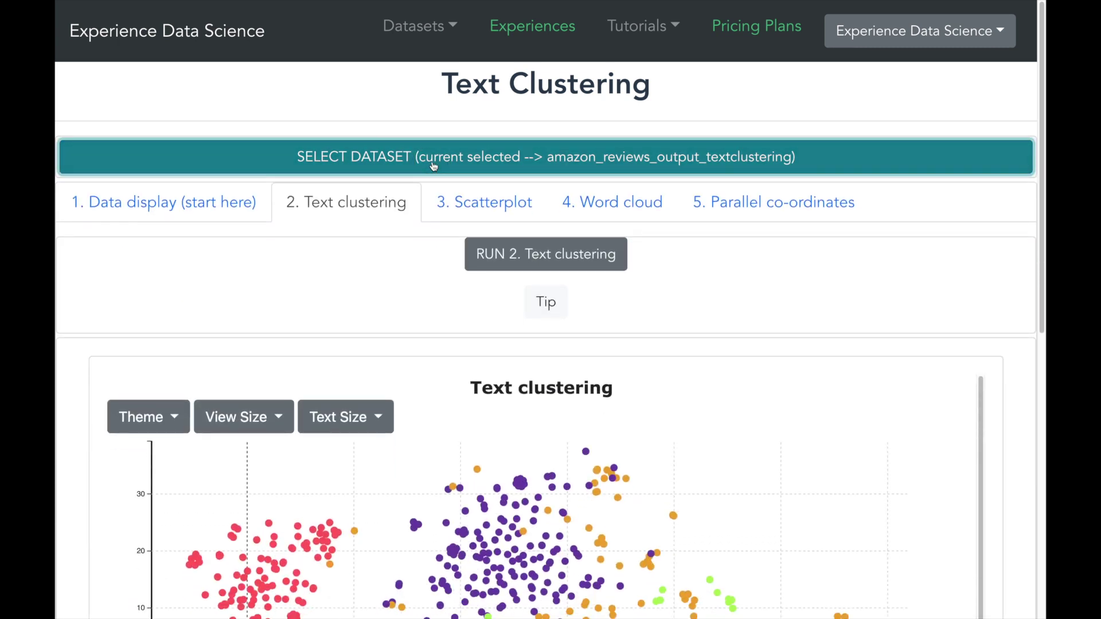
left_click(249, 216)
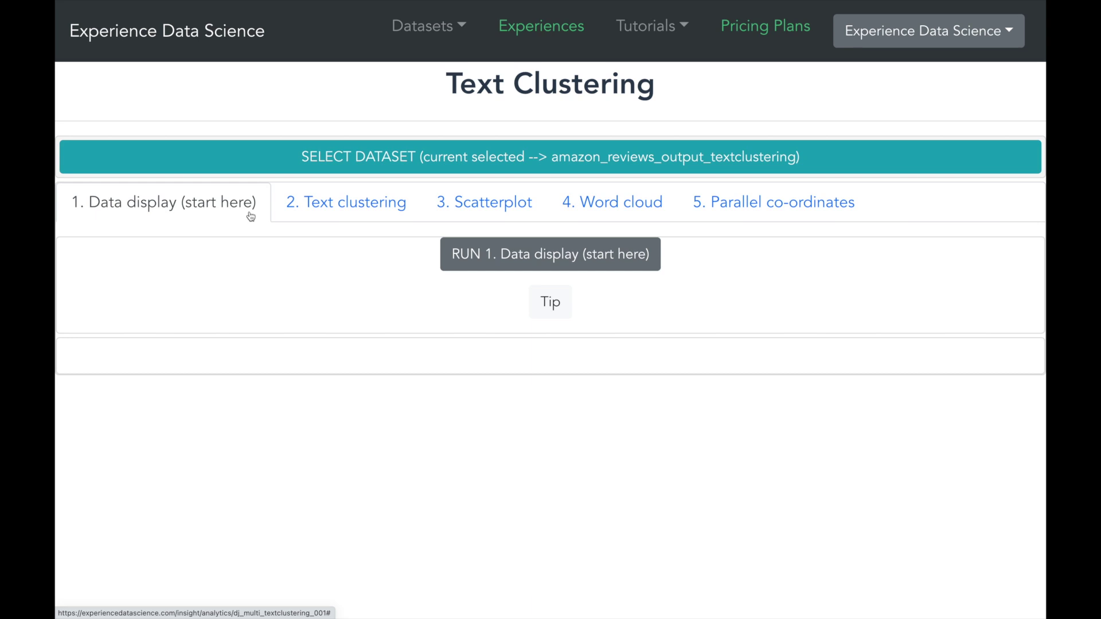
left_click(458, 256)
left_click(528, 500)
scroll(505, 459, "down", 2)
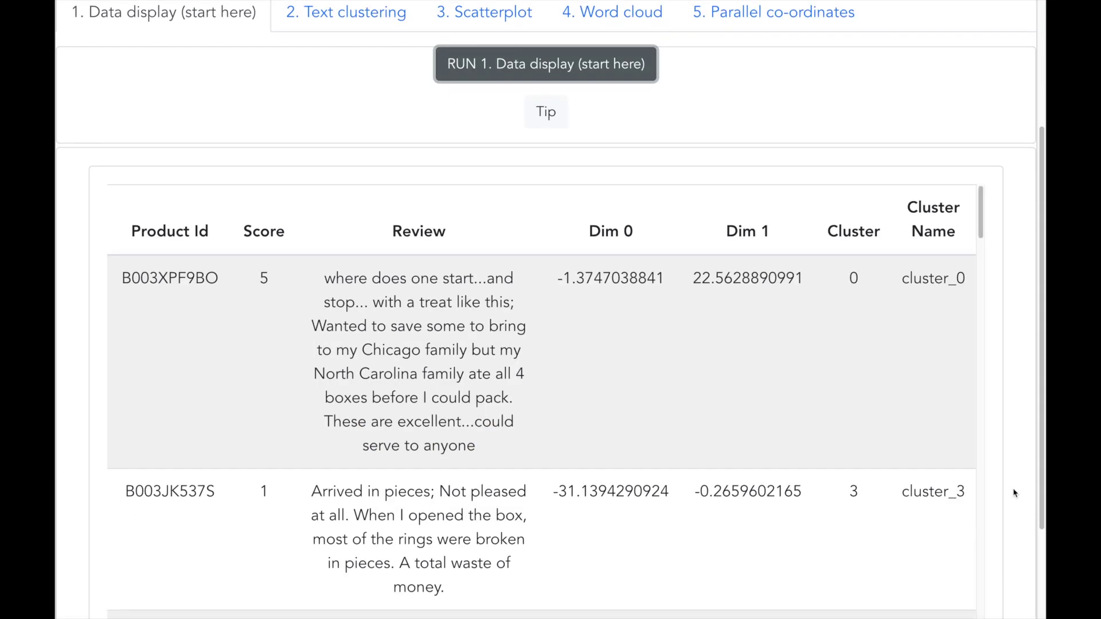
scroll(1012, 492, "down", 2)
scroll(1013, 492, "up", 1)
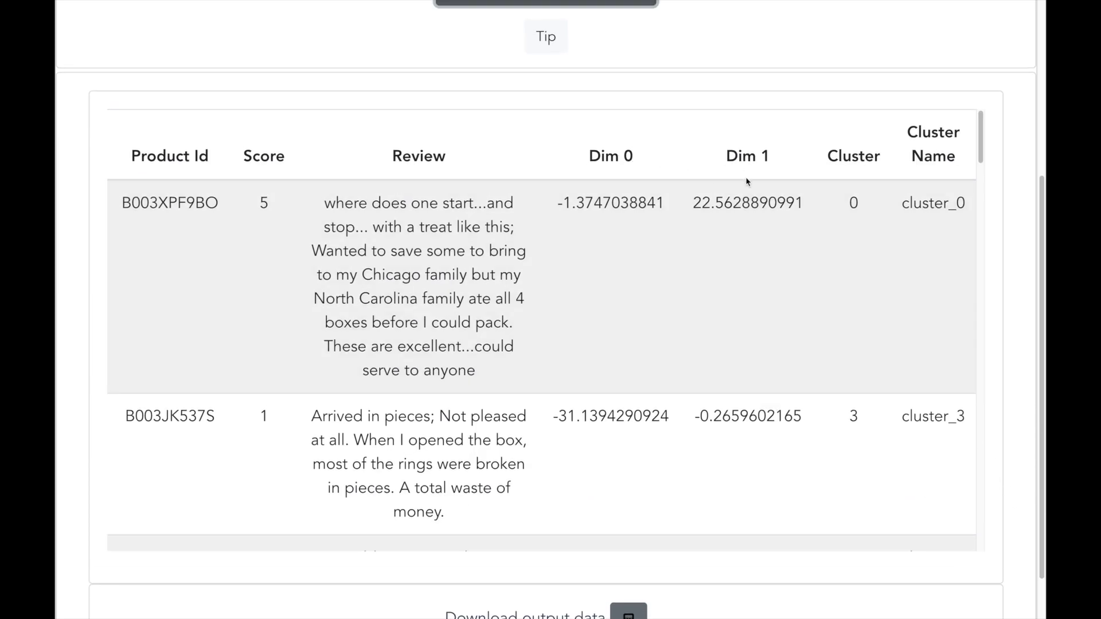
- Highlight the first review's Dim 0, Dim 1, Cluster and Cluster Name values
left_click_drag(561, 203, 820, 205)
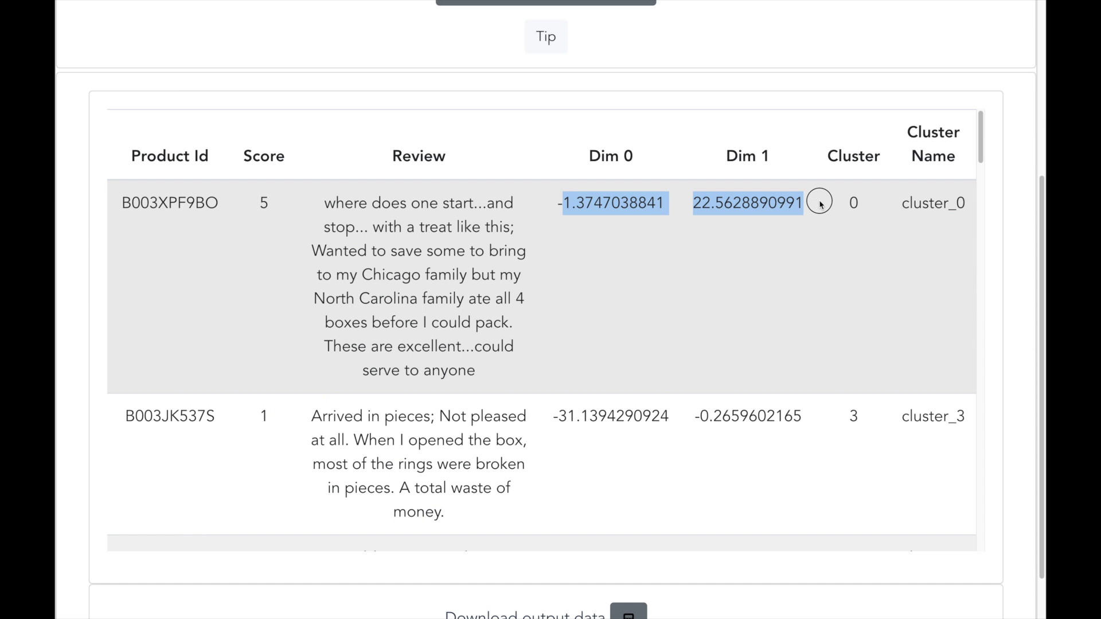
left_click_drag(820, 204, 969, 206)
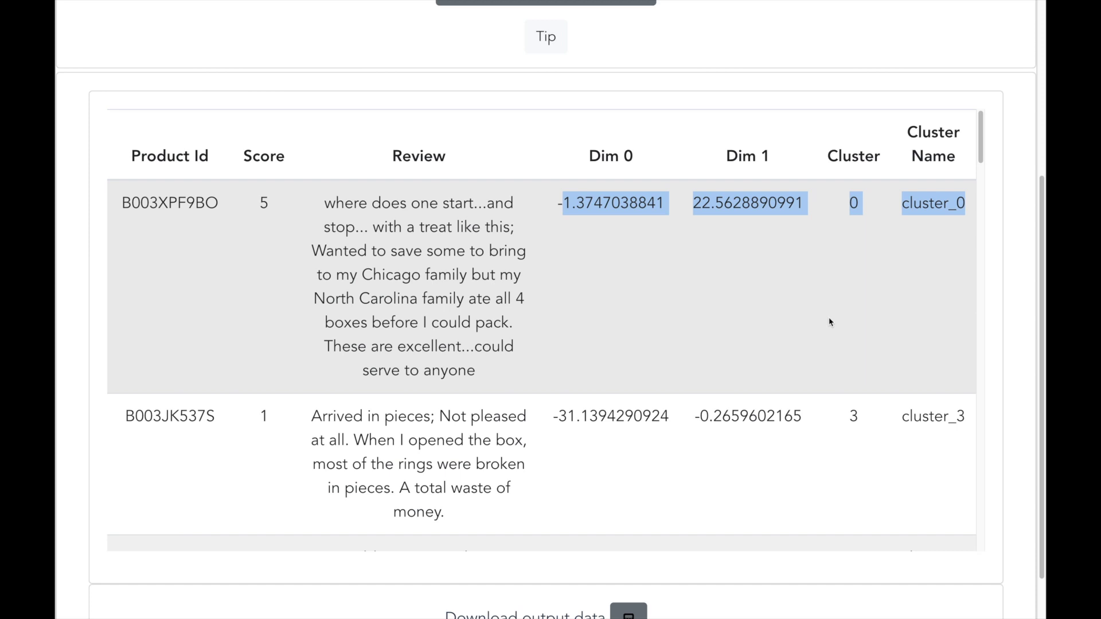
scroll(826, 321, "up", 5)
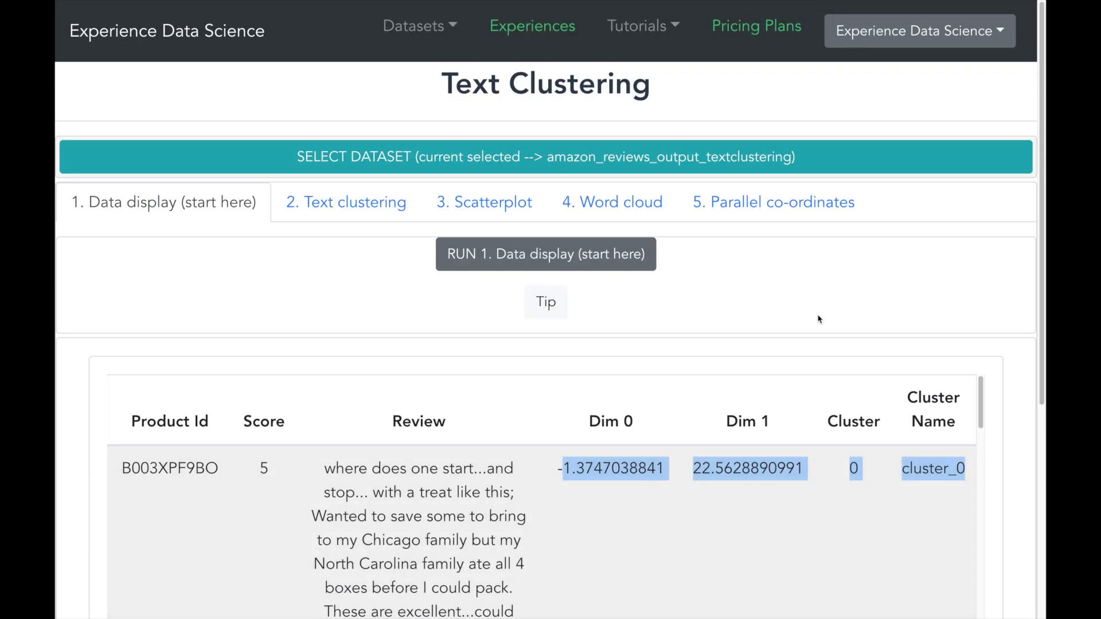
- Configure a scatterplot with X dim_0, Y dim_1, colour by Score and all columns in tooltips
left_click(505, 208)
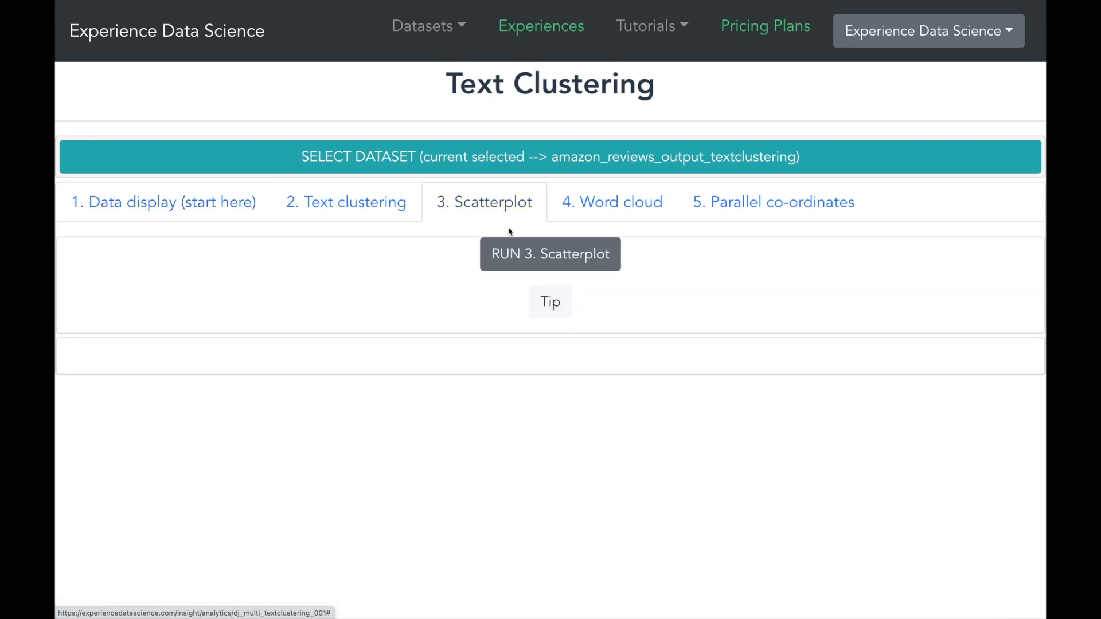
left_click(522, 257)
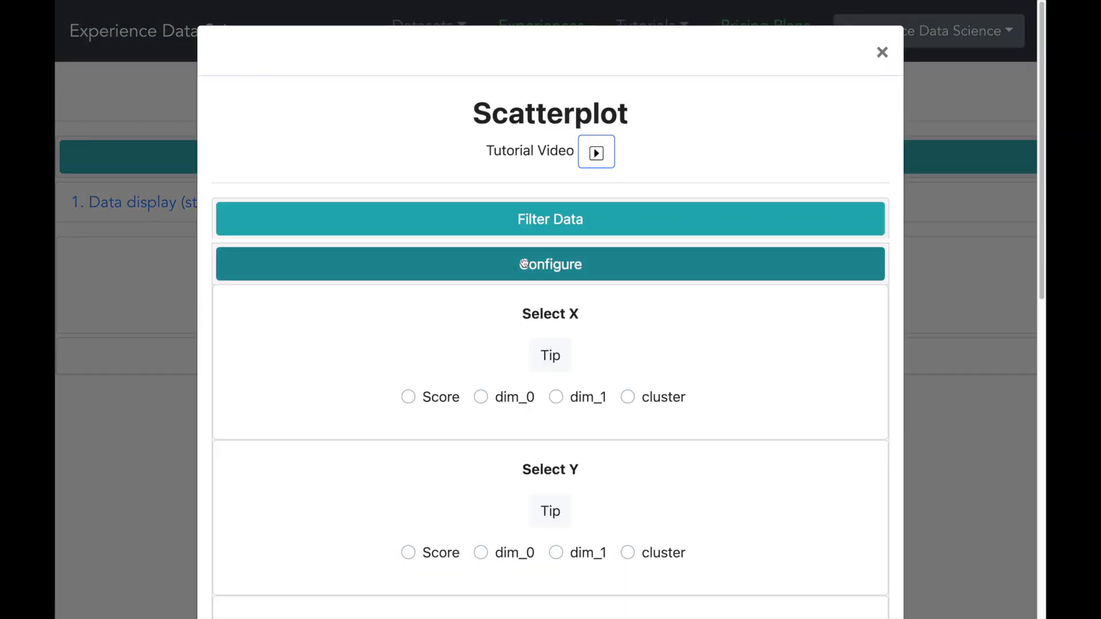
left_click(482, 400)
scroll(484, 401, "down", 2)
left_click(556, 475)
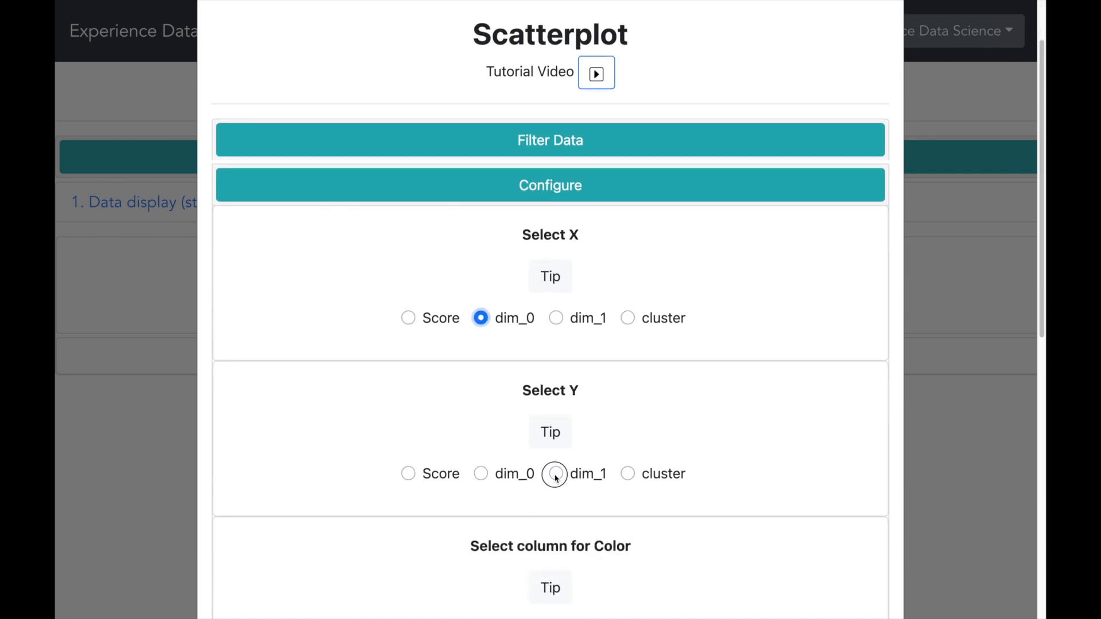
scroll(544, 477, "down", 4)
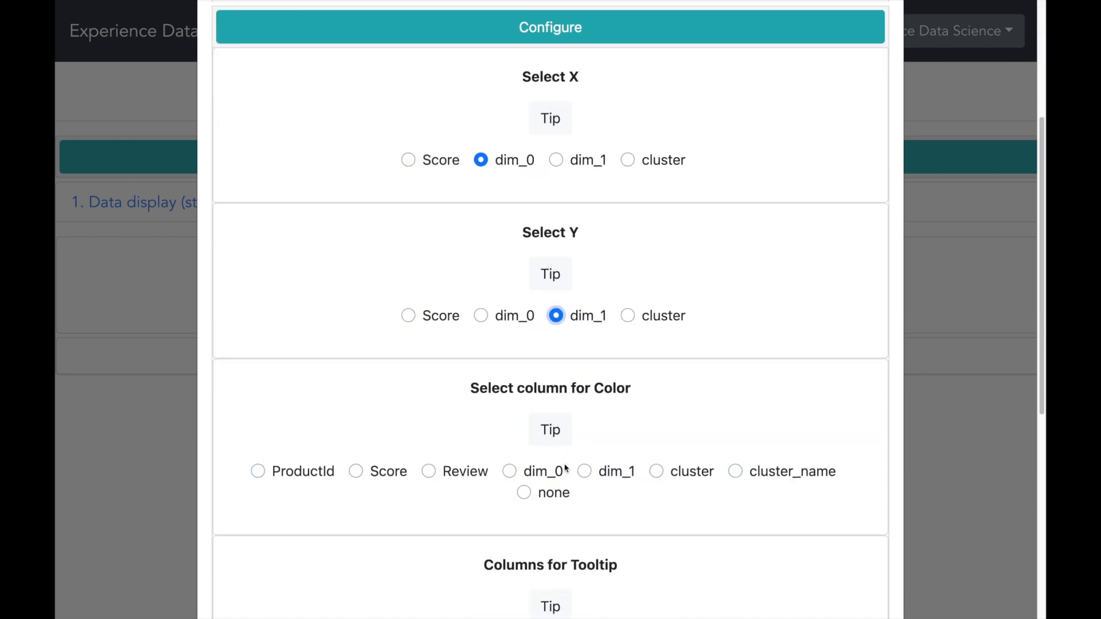
left_click(357, 471)
scroll(362, 477, "down", 3)
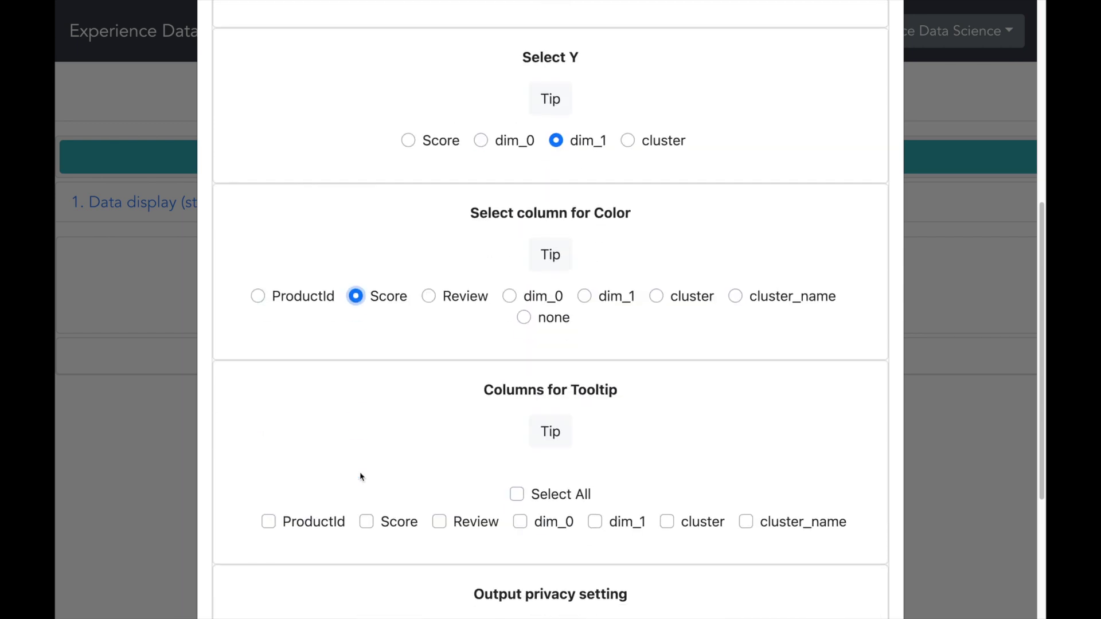
left_click(511, 493)
- Make the scatterplot output sharable, run it, and zoom the page out to fit the chart
scroll(492, 462, "down", 3)
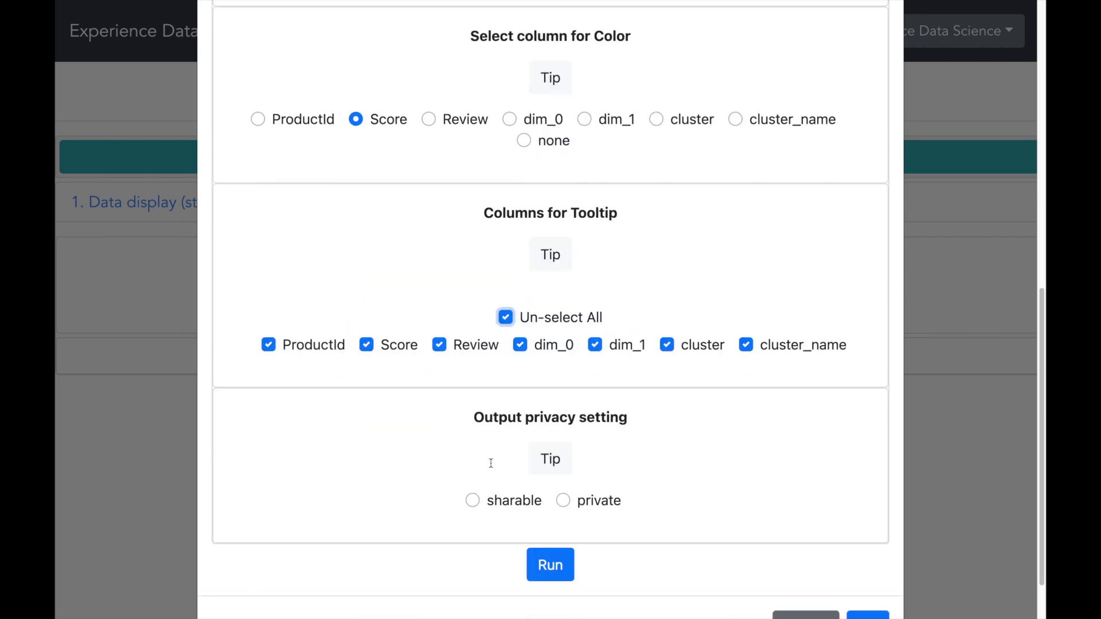
left_click(472, 504)
scroll(462, 494, "down", 1)
left_click(547, 507)
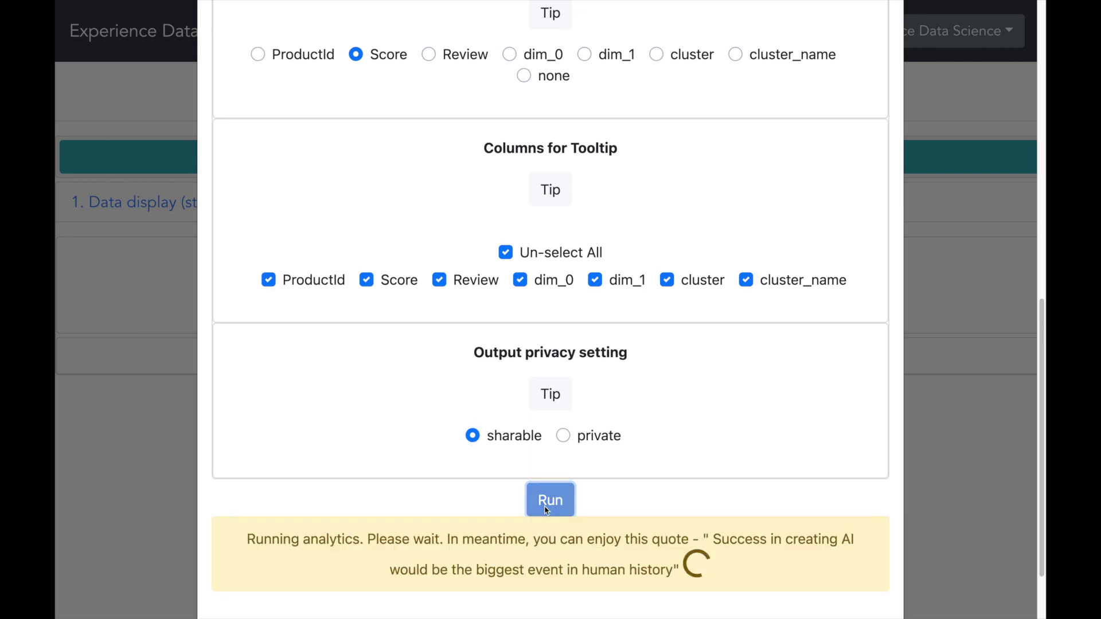
scroll(769, 472, "down", 1)
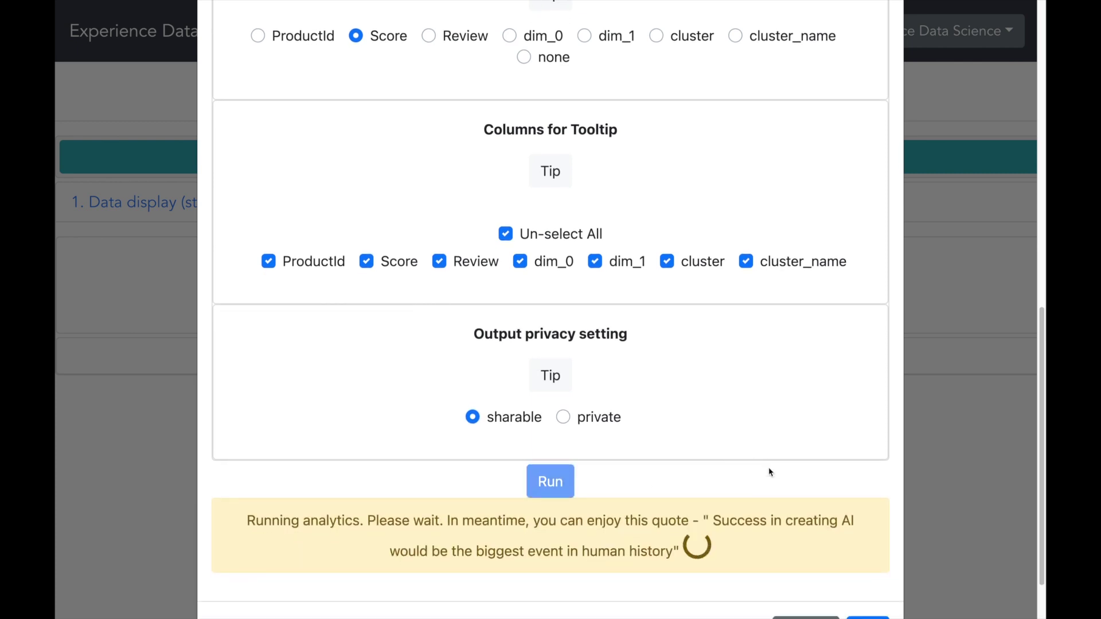
scroll(782, 463, "down", 2)
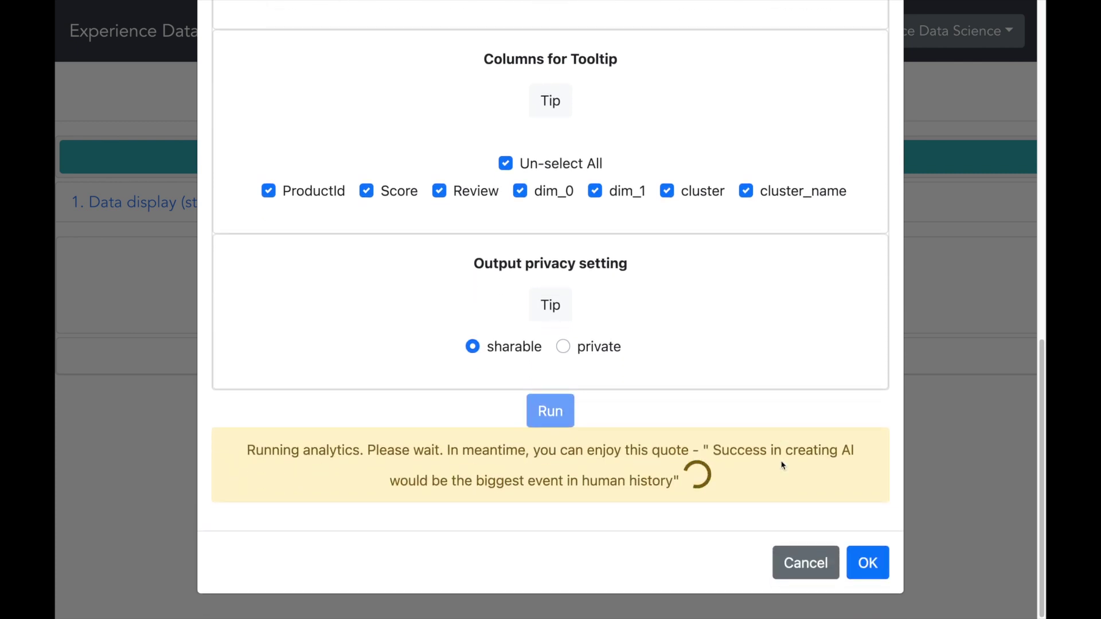
scroll(883, 492, "down", 8)
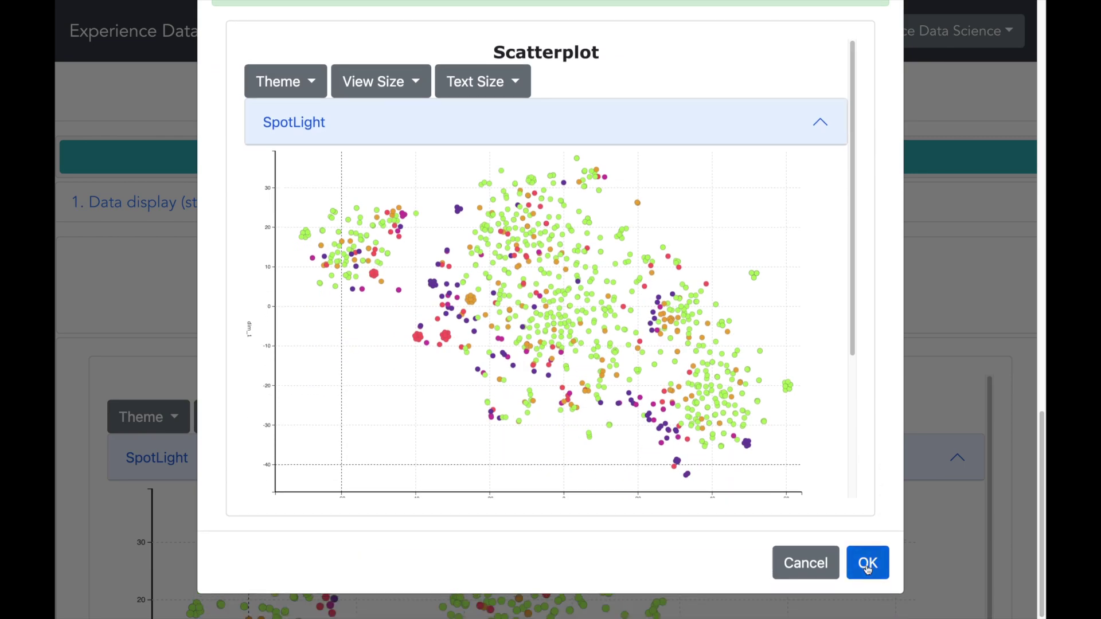
left_click(868, 563)
scroll(1032, 542, "down", 3)
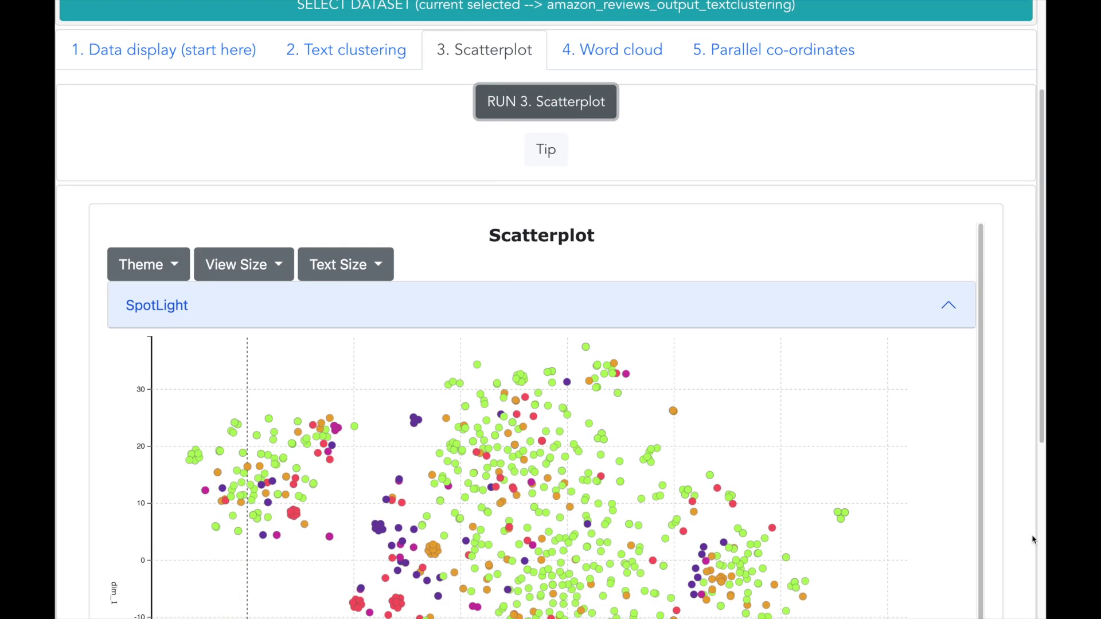
key("ctrl+minus")
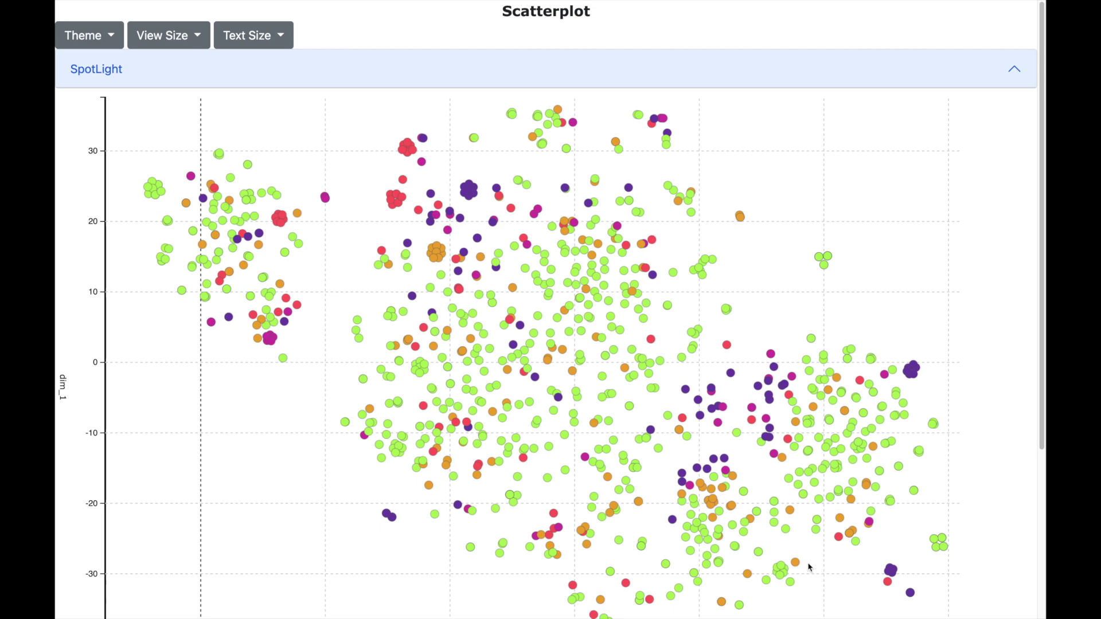
- Spotlight cluster_2 from the SpotLight panel's cluster_name list, then collapse the panel
left_click(259, 83)
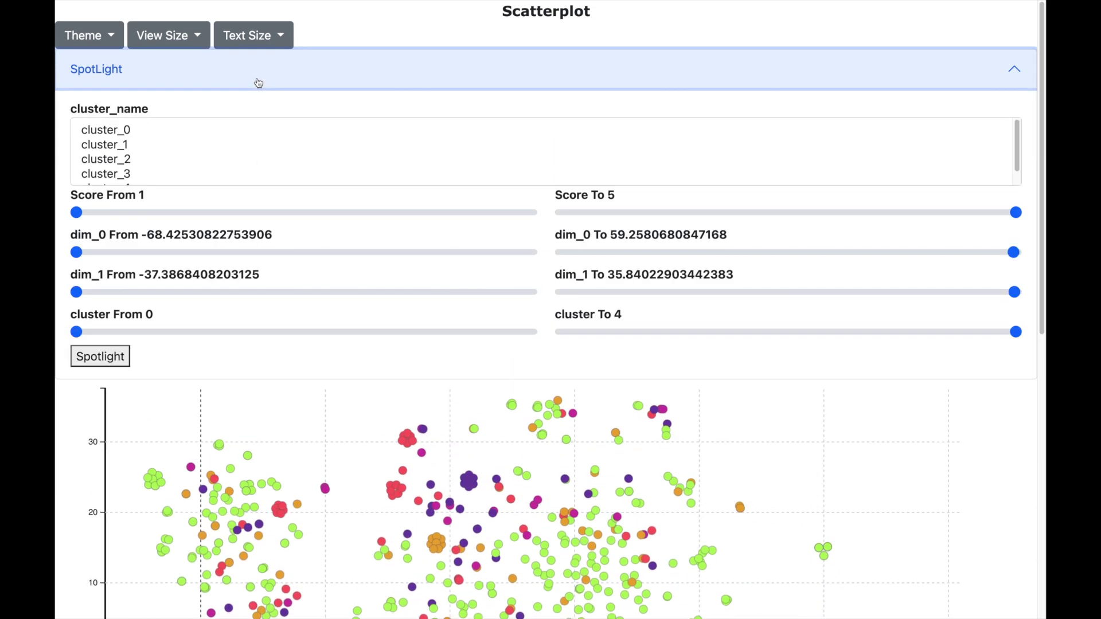
left_click(124, 163)
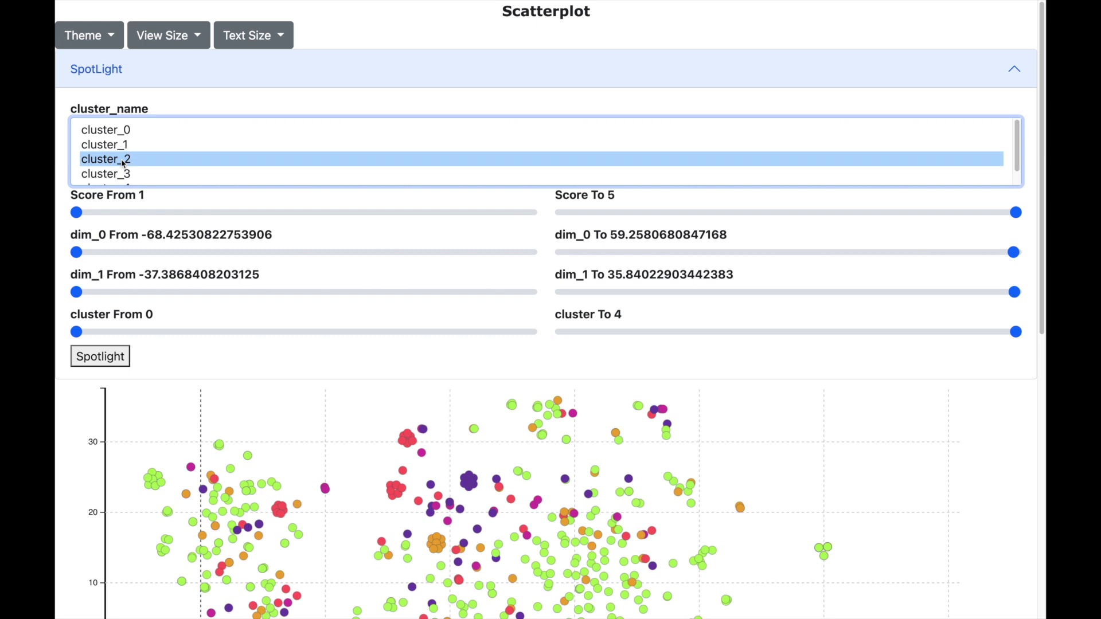
left_click(121, 358)
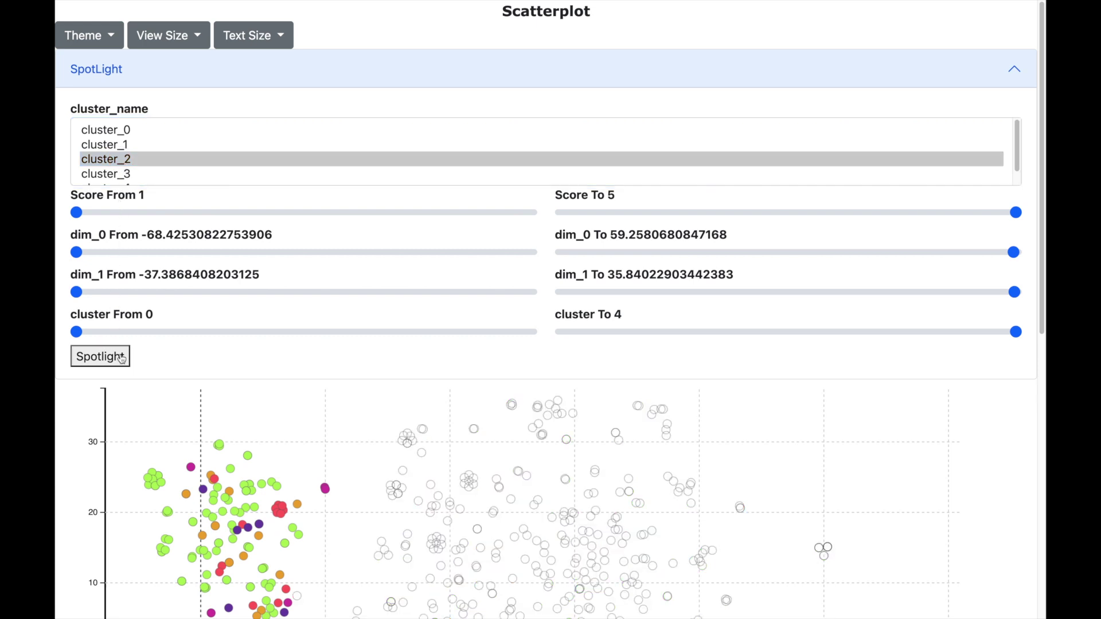
left_click(269, 80)
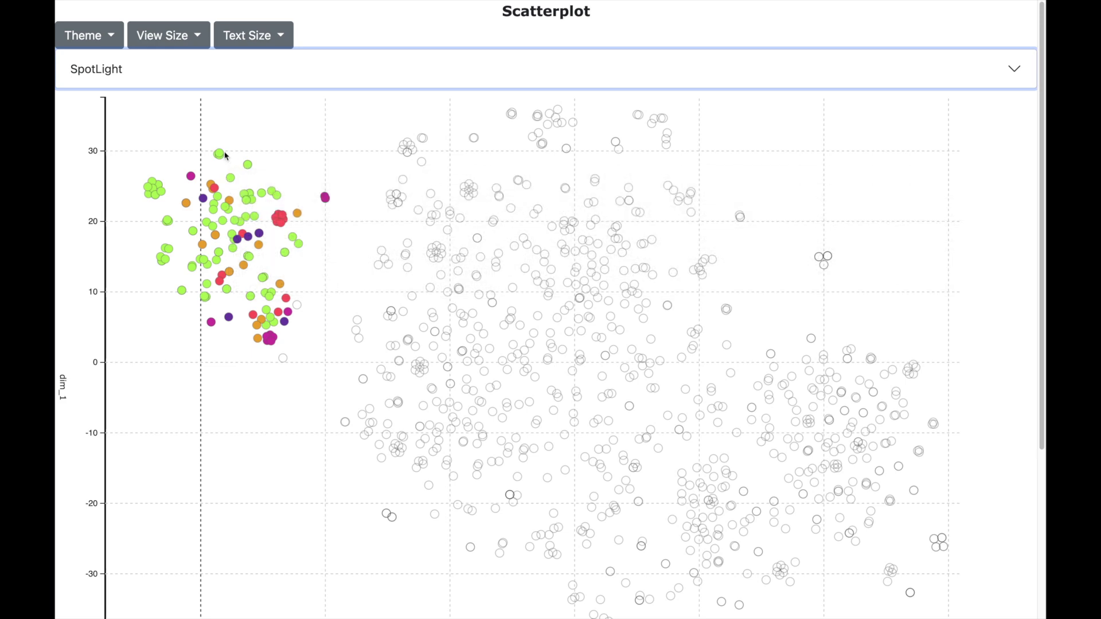
mouse_move(220, 154)
mouse_move(232, 182)
mouse_move(222, 210)
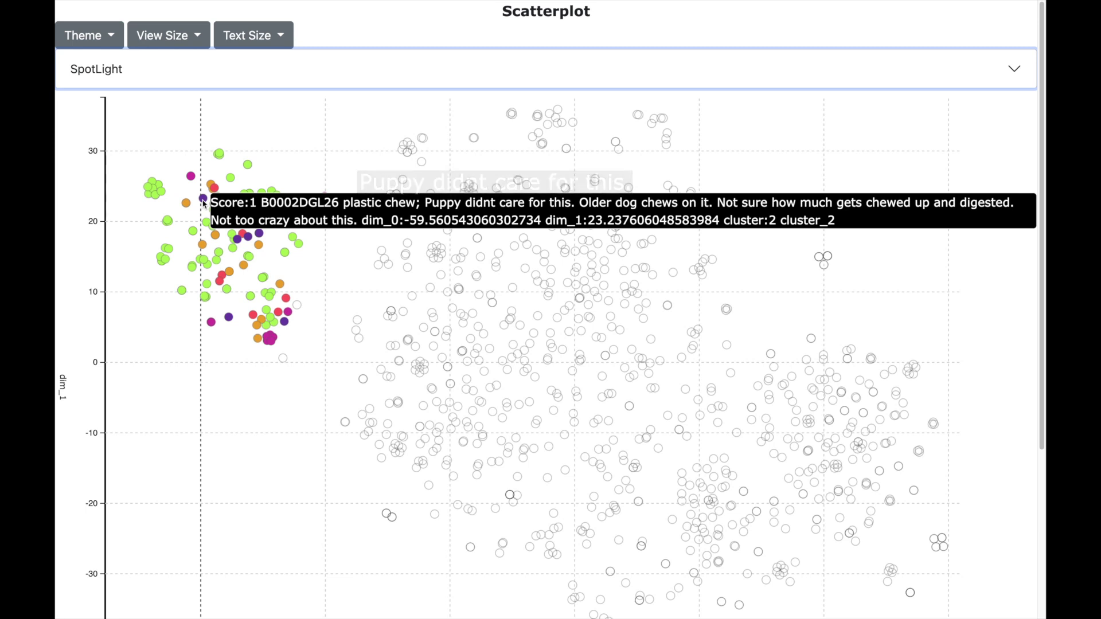
mouse_move(195, 232)
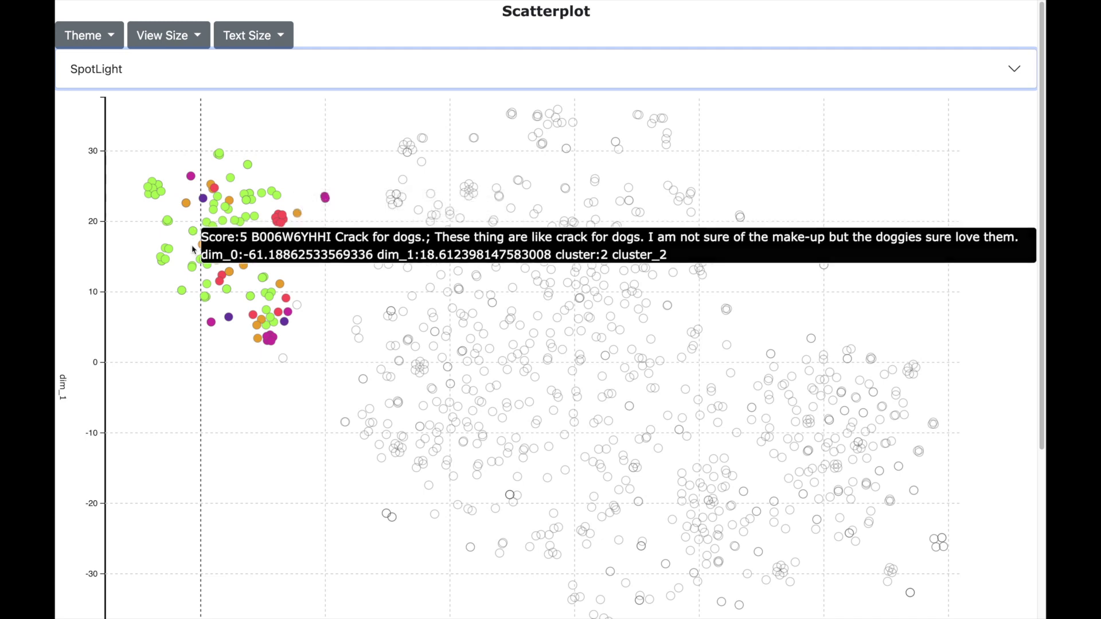
mouse_move(194, 296)
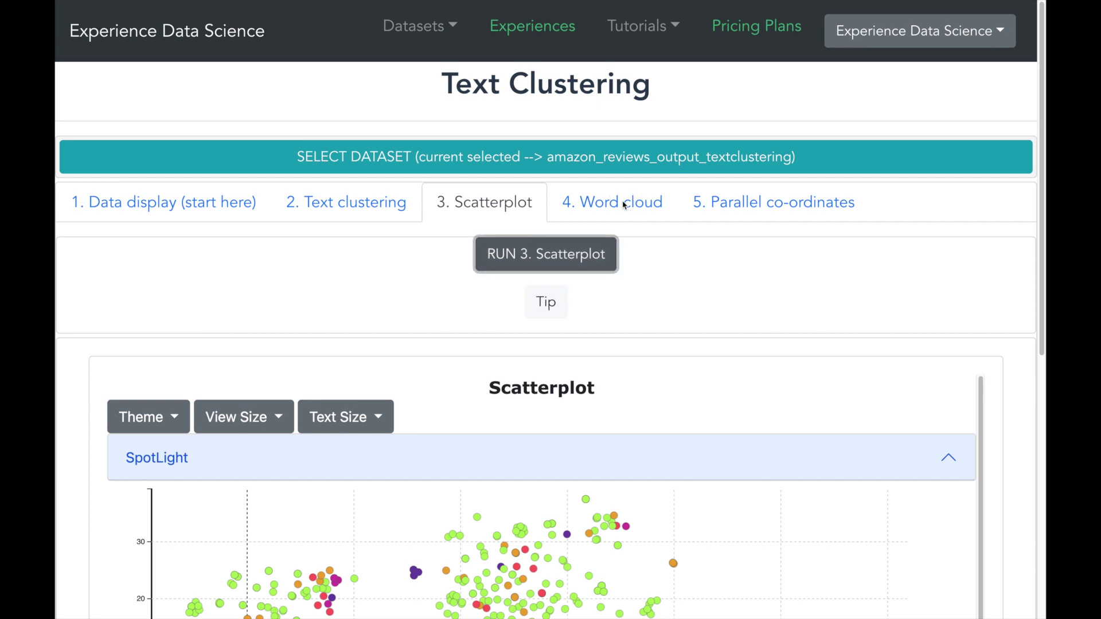
left_click(622, 205)
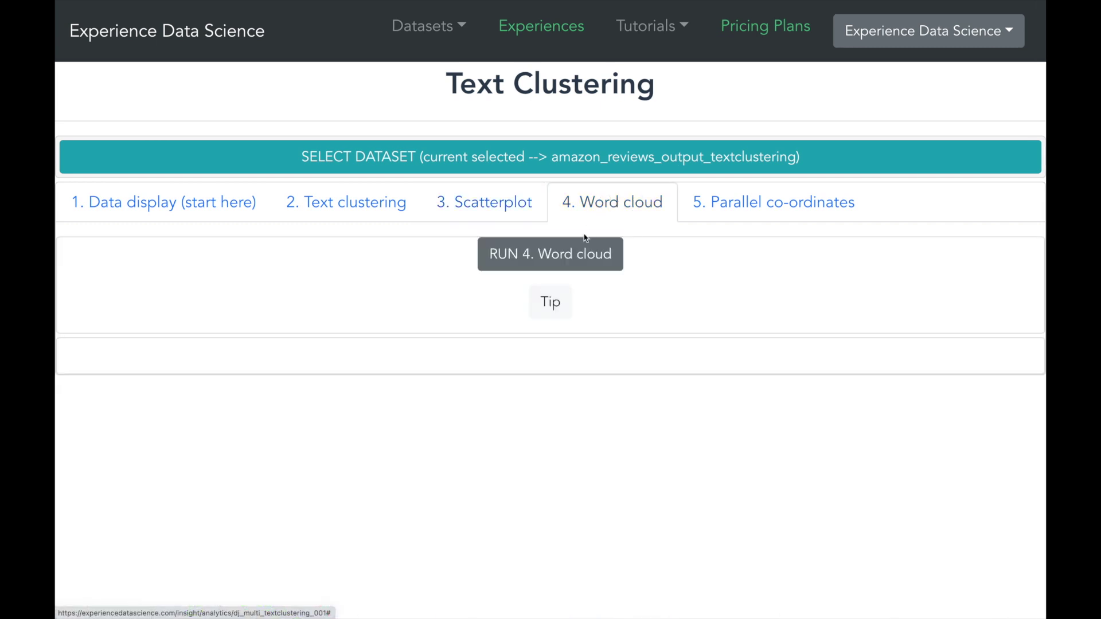
- Filter the word-frequency input to cluster_1 only
left_click(579, 254)
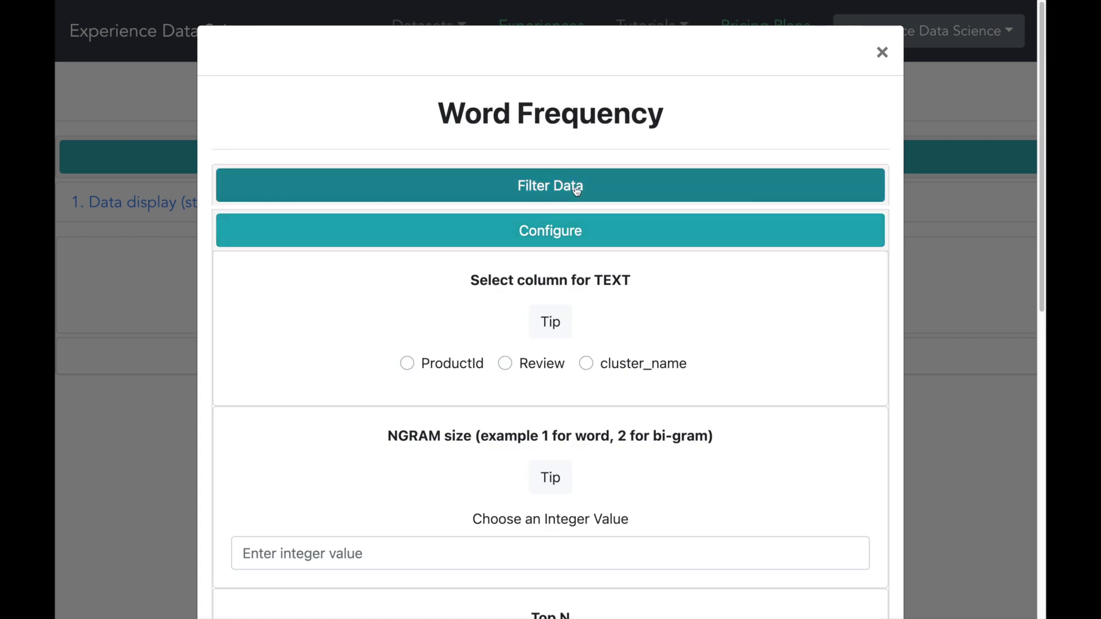
left_click(577, 191)
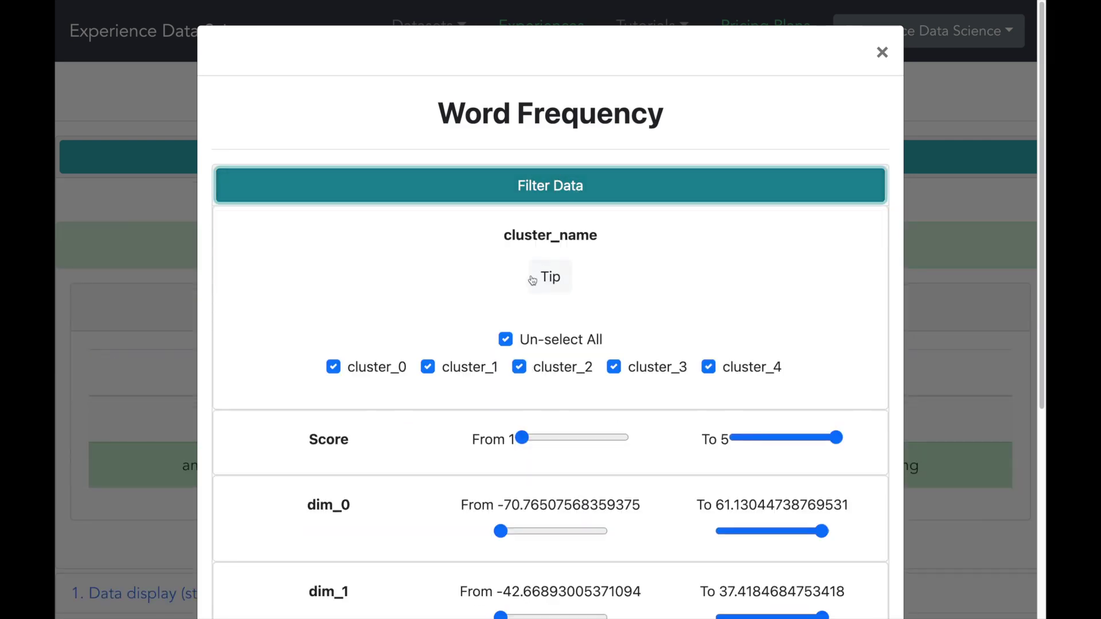
left_click(506, 340)
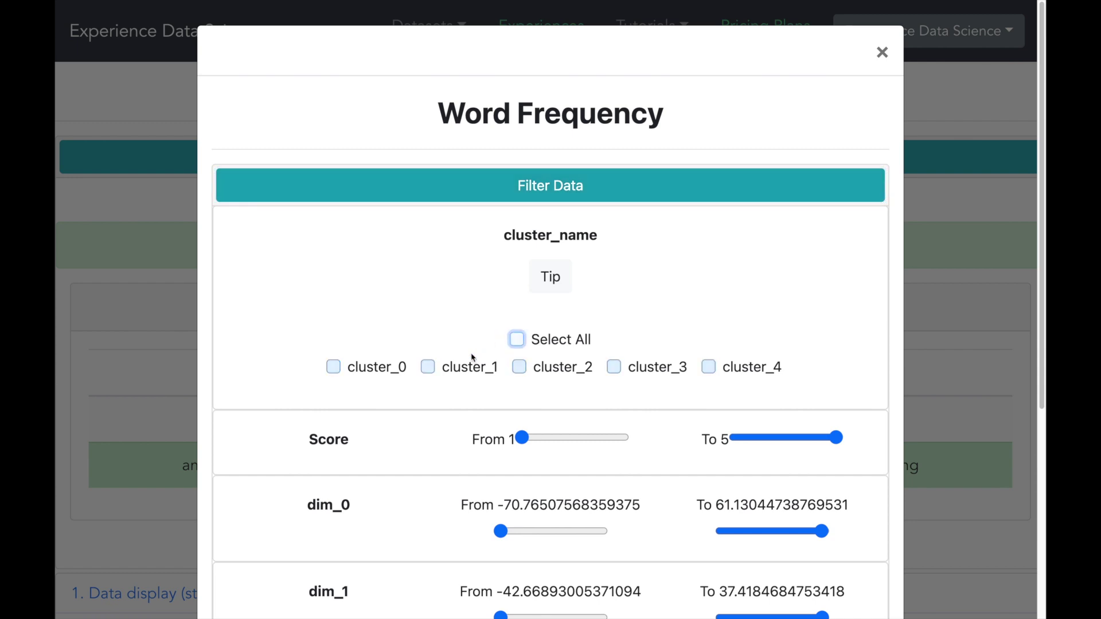
left_click(429, 367)
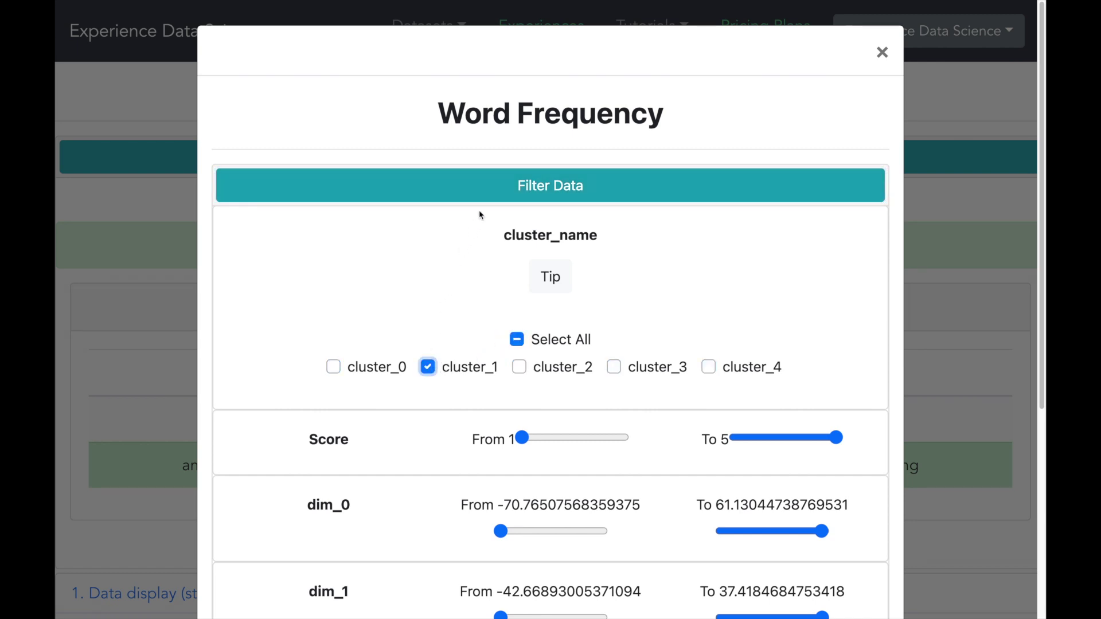
left_click(492, 191)
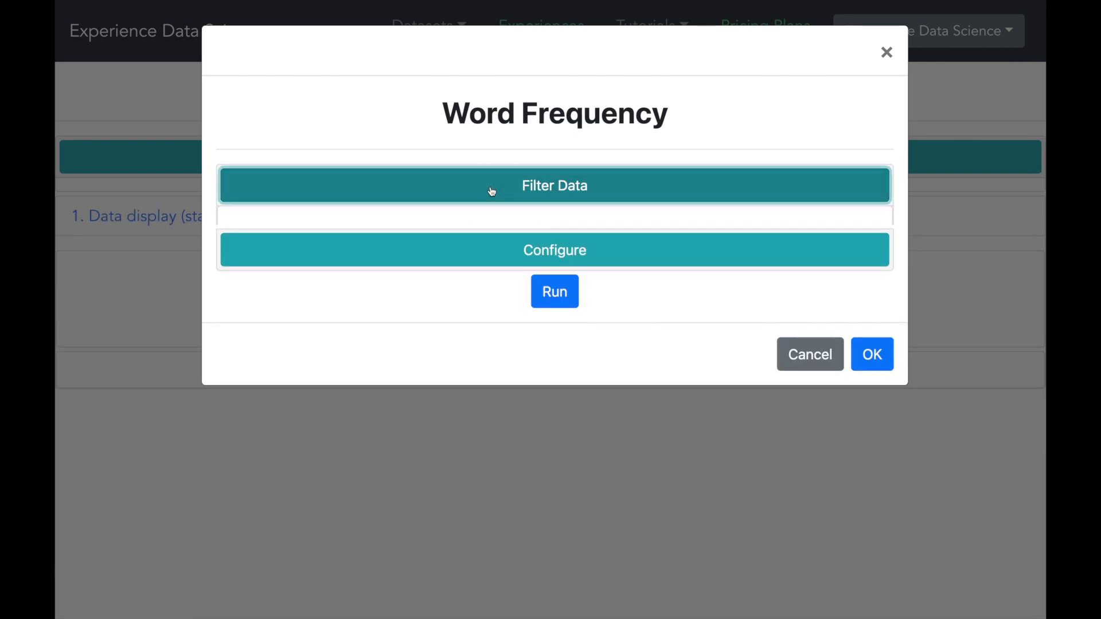
- Analyse the Review column with NGRAM 1 and Top N 50
left_click(504, 229)
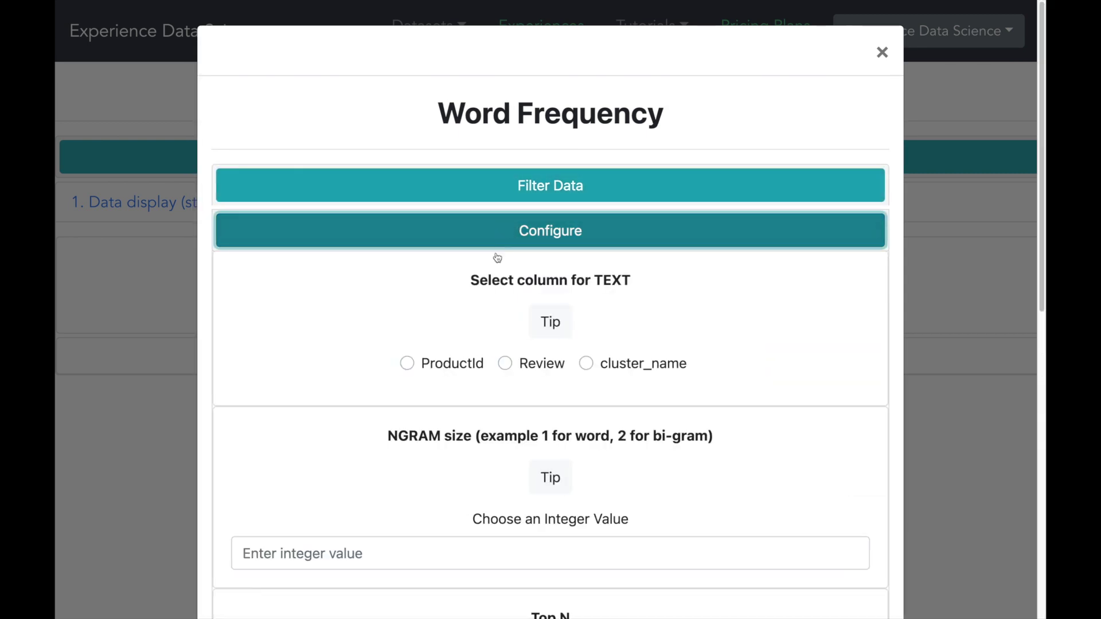
left_click(506, 364)
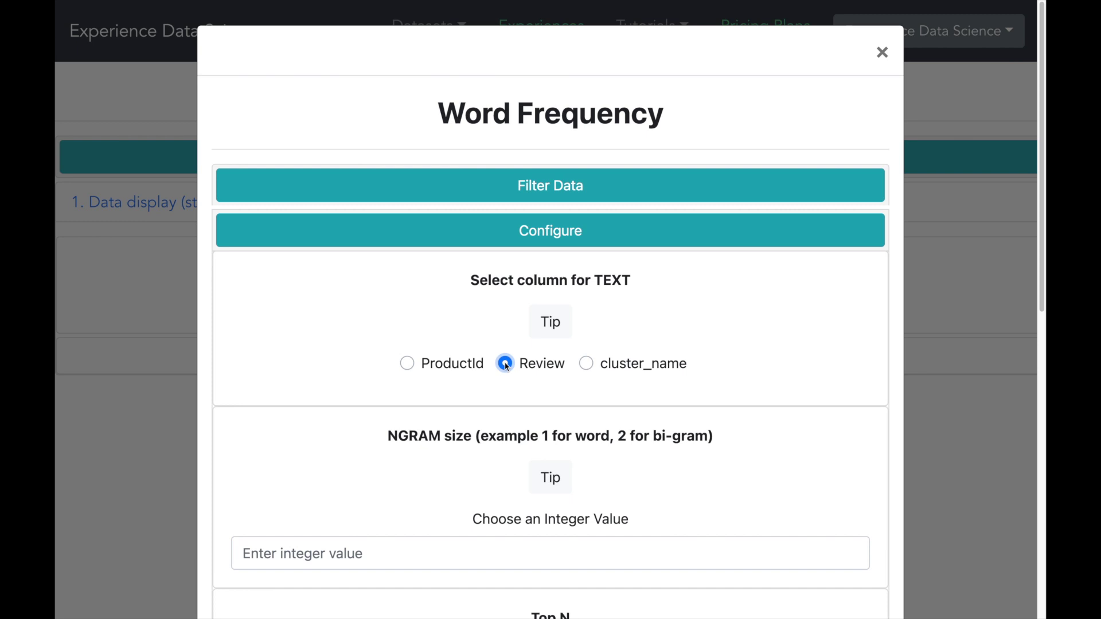
scroll(507, 367, "down", 3)
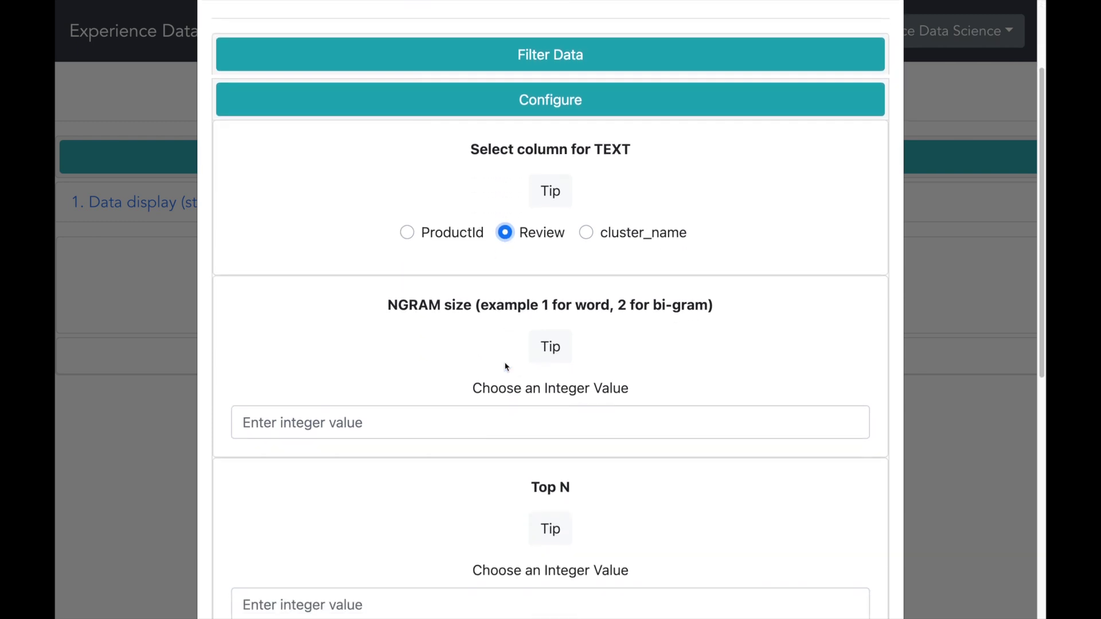
left_click(429, 414)
type("1")
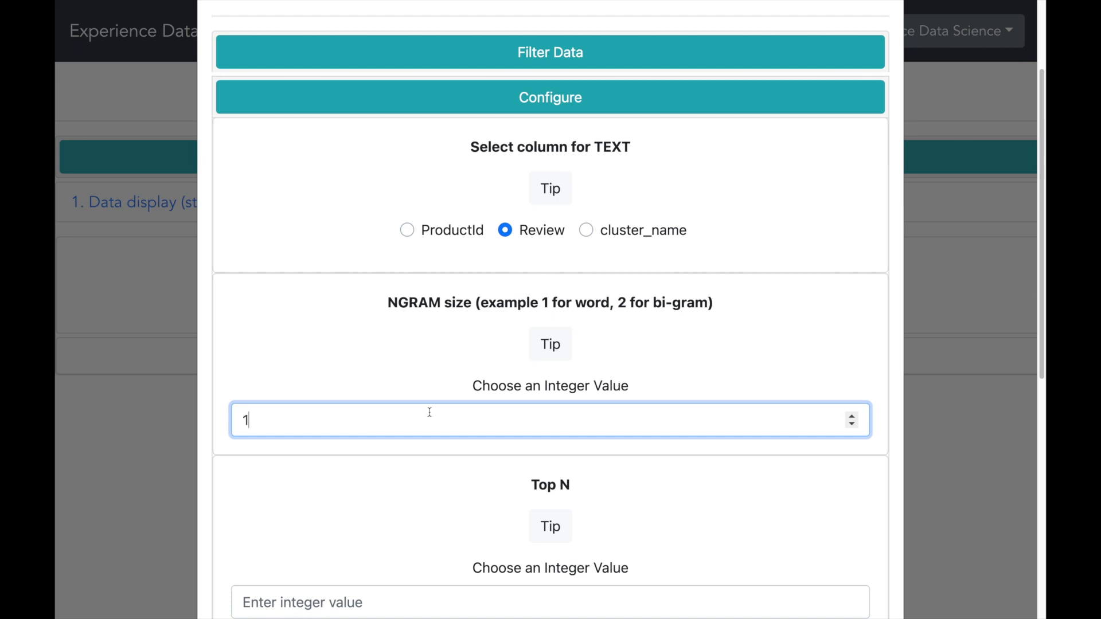
scroll(429, 412, "down", 3)
left_click(410, 442)
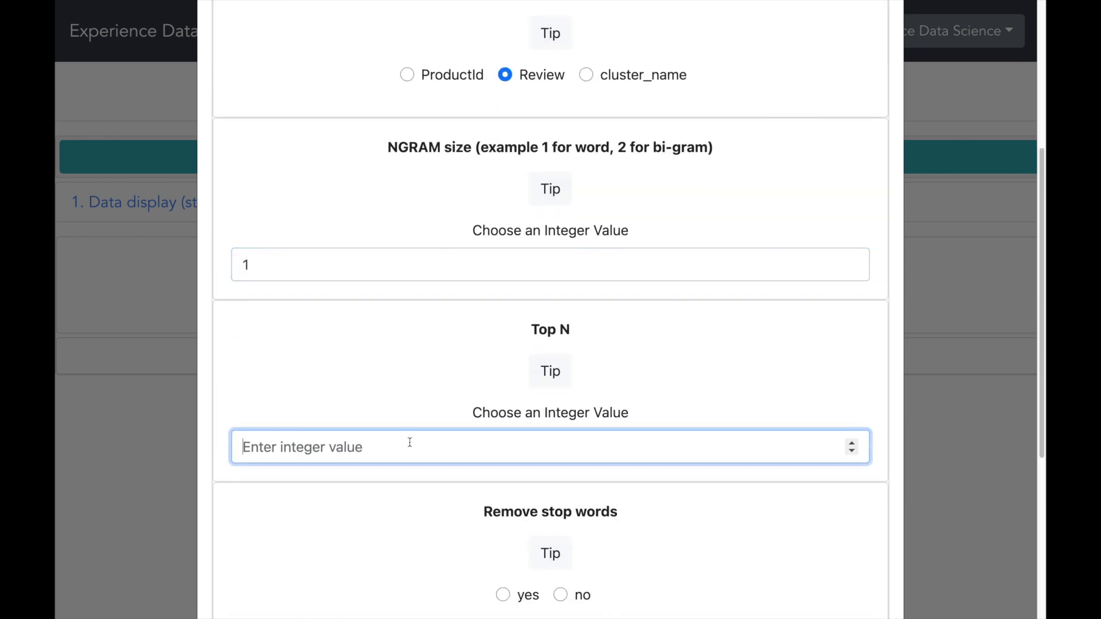
type("50")
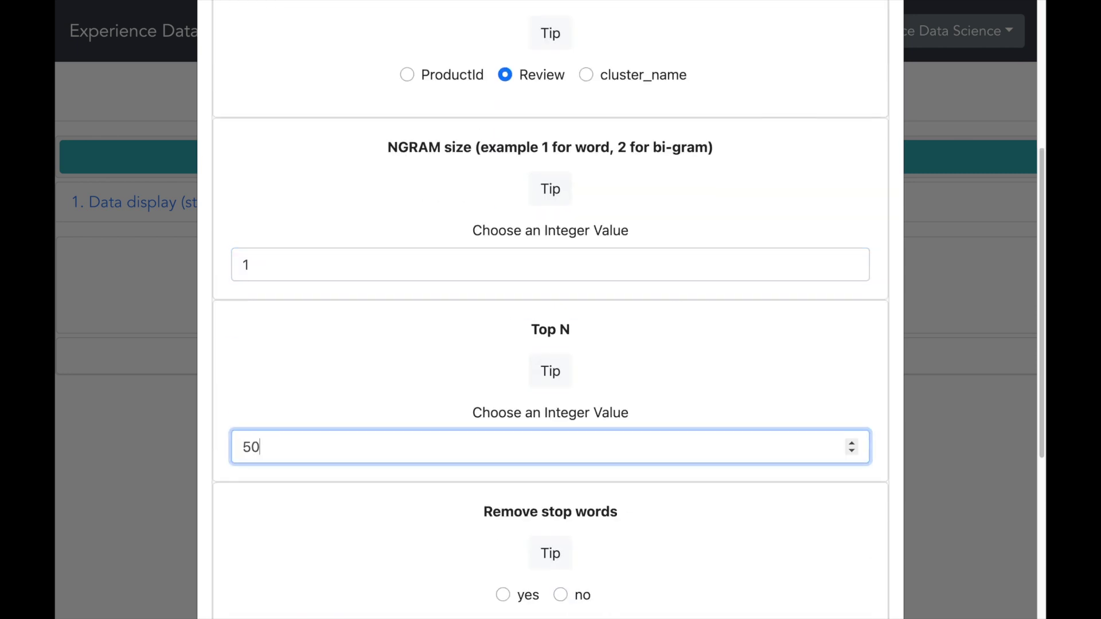
- Turn on stop-word removal and make the word-frequency output sharable
scroll(410, 442, "down", 1)
scroll(410, 447, "down", 2)
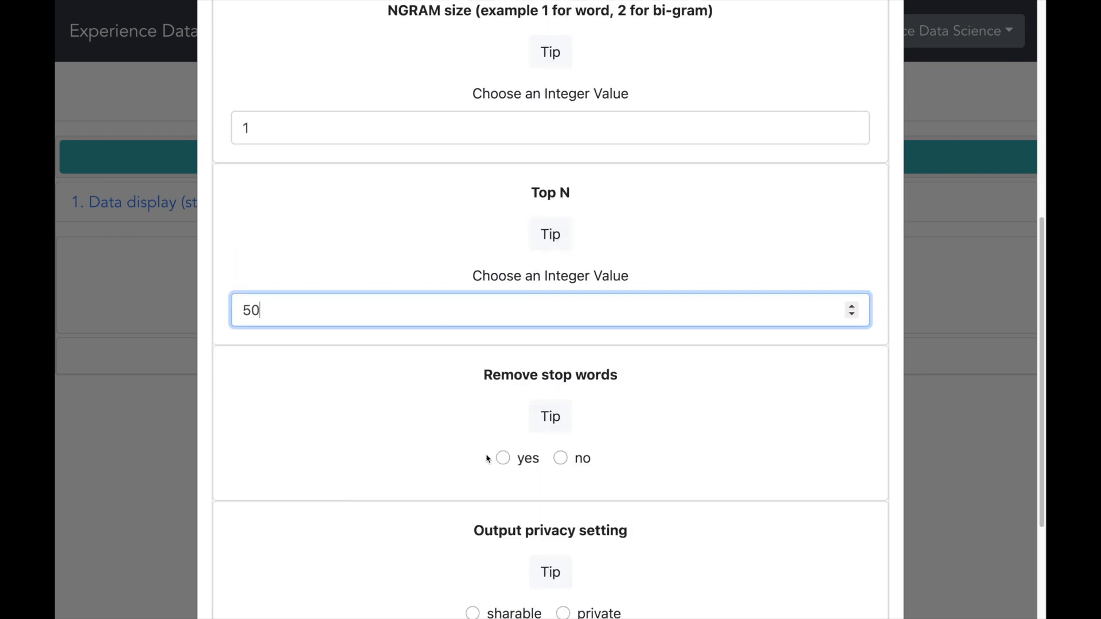
left_click(503, 459)
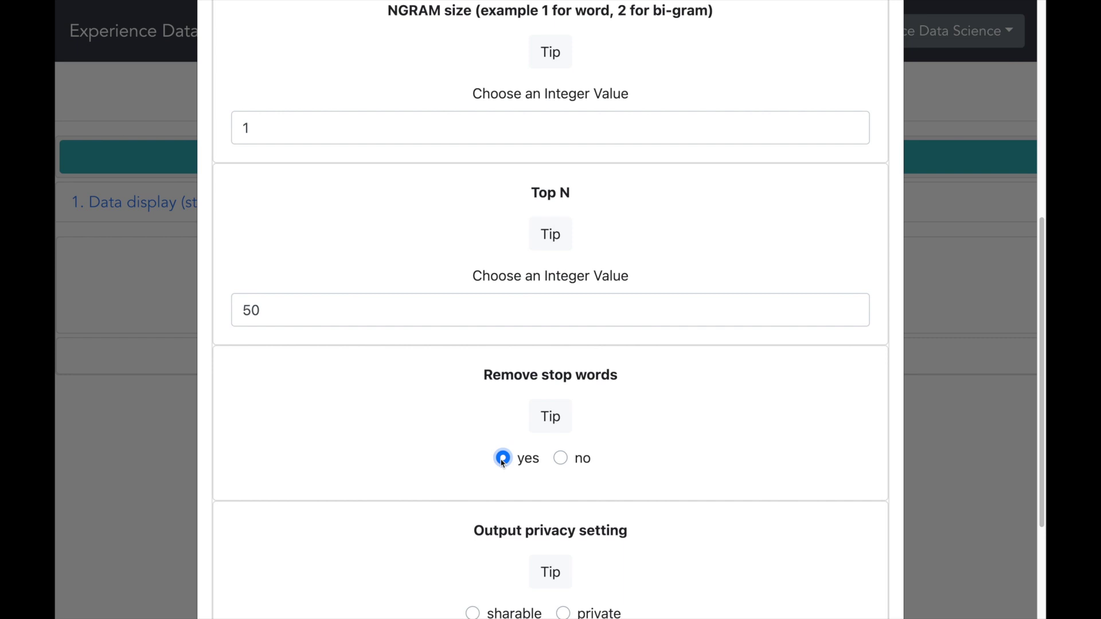
scroll(503, 463, "down", 3)
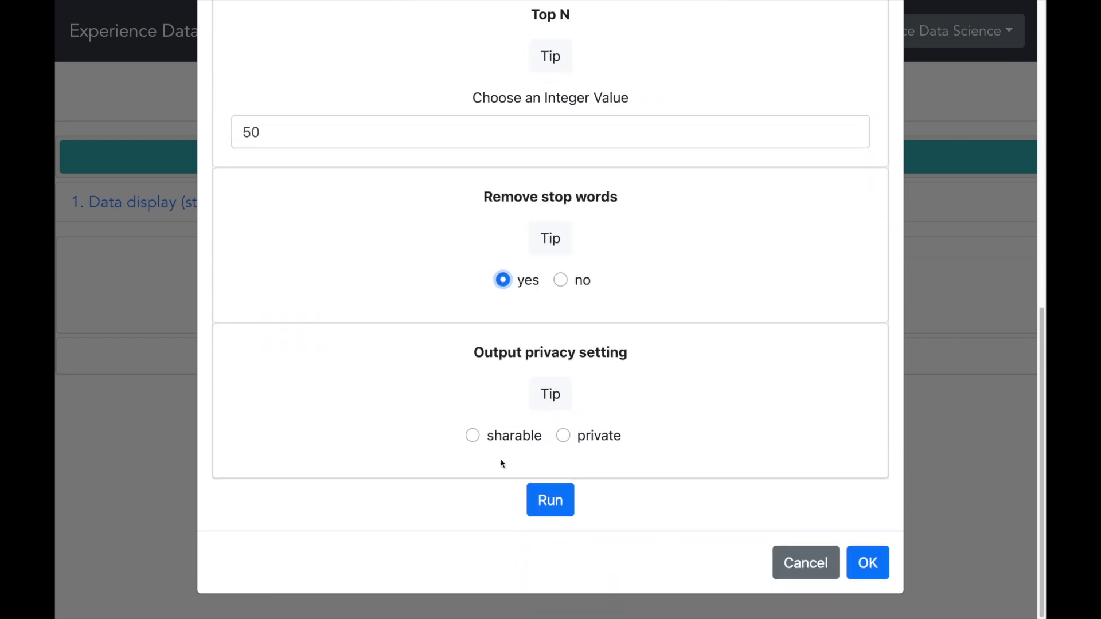
left_click(473, 436)
- Run the word-frequency analysis and recolour the word cloud, settling on the Dark Reds theme
left_click(551, 502)
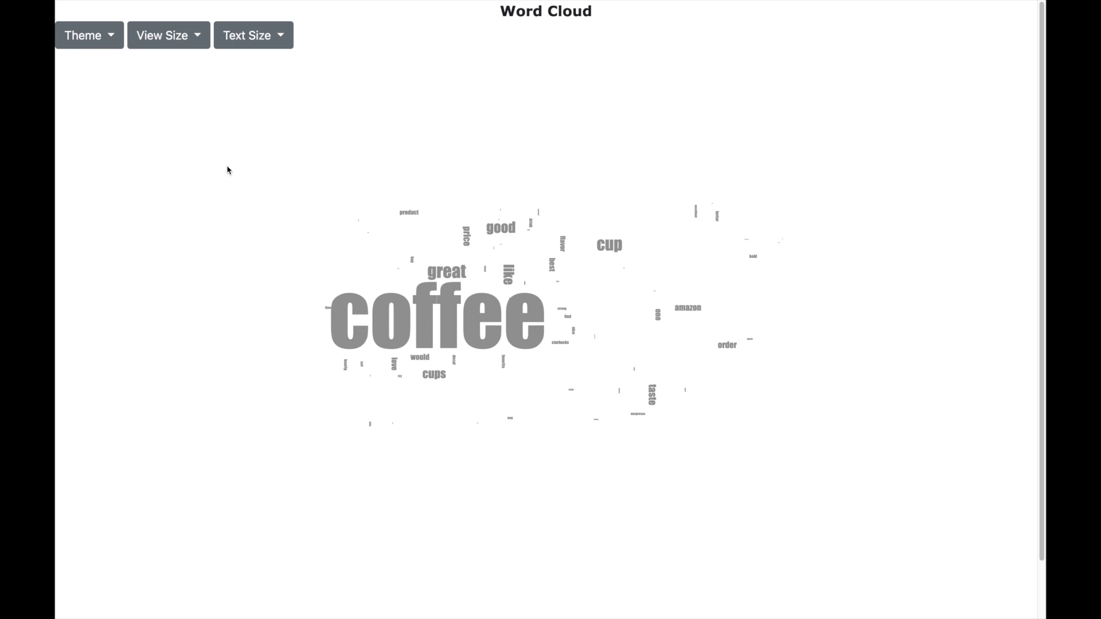
left_click(102, 40)
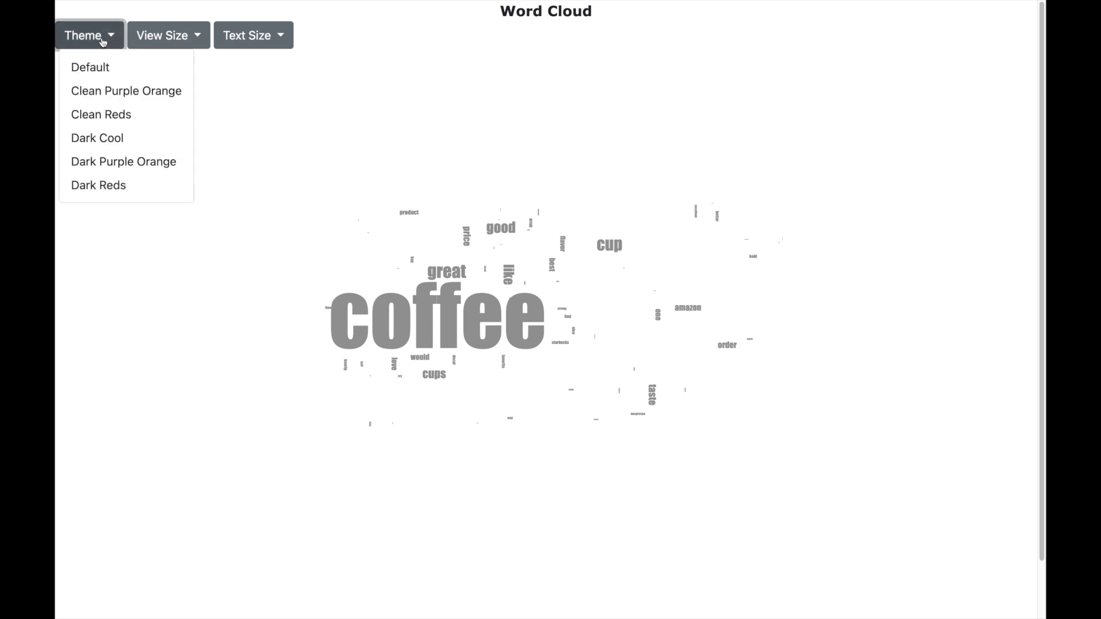
left_click(111, 158)
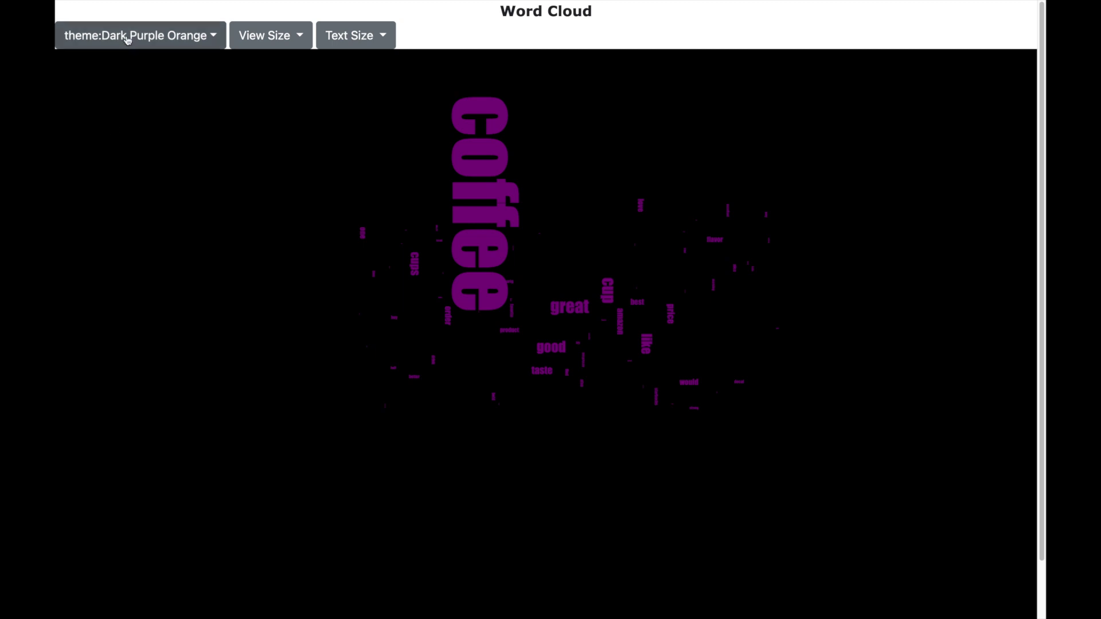
left_click(126, 38)
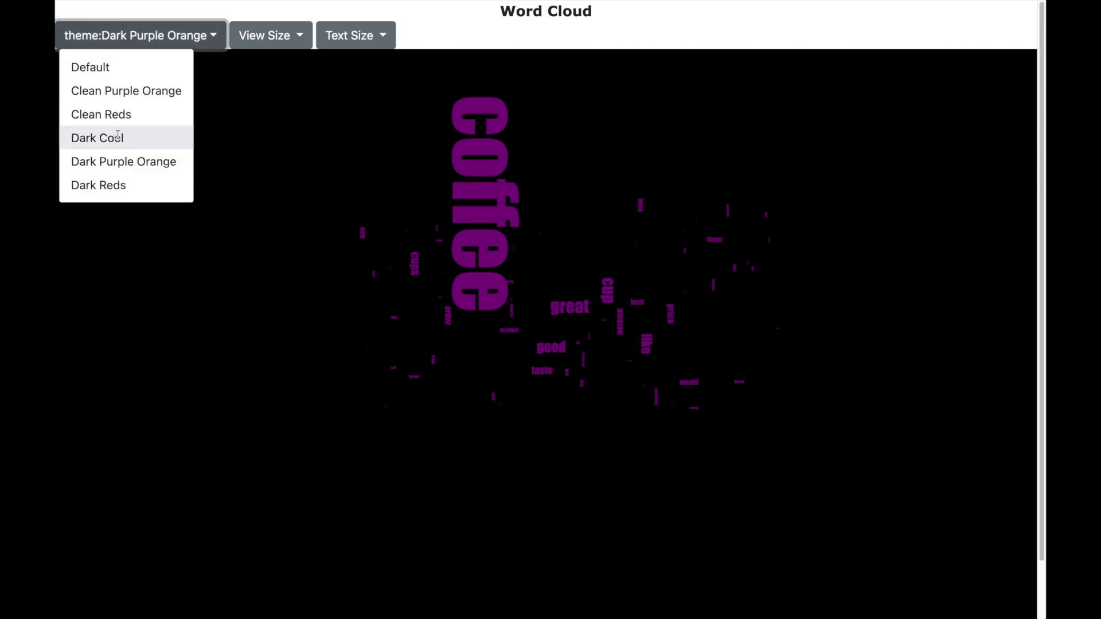
left_click(124, 184)
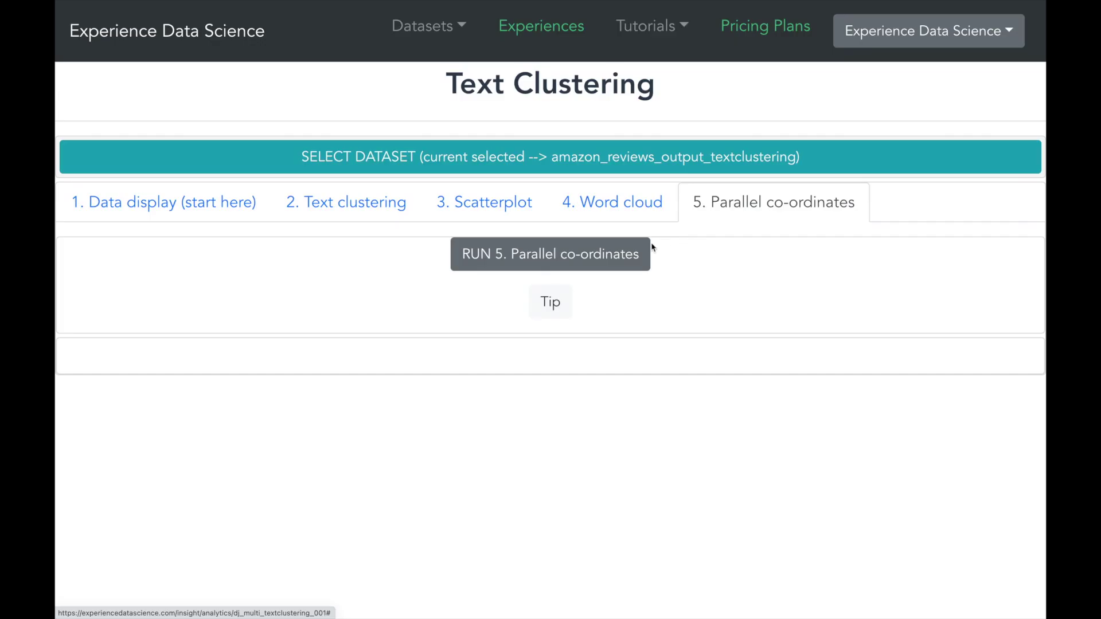
- Run a sharable parallel-coordinates chart of Score by cluster_name, averaged, with scaler none
left_click(619, 263)
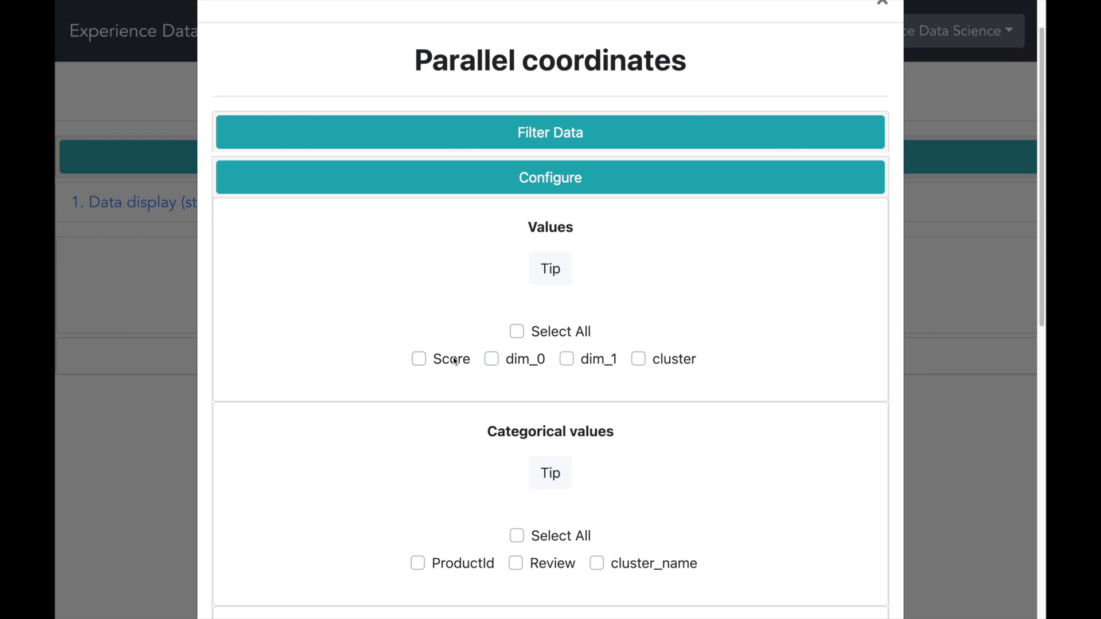
left_click(419, 359)
scroll(433, 383, "down", 2)
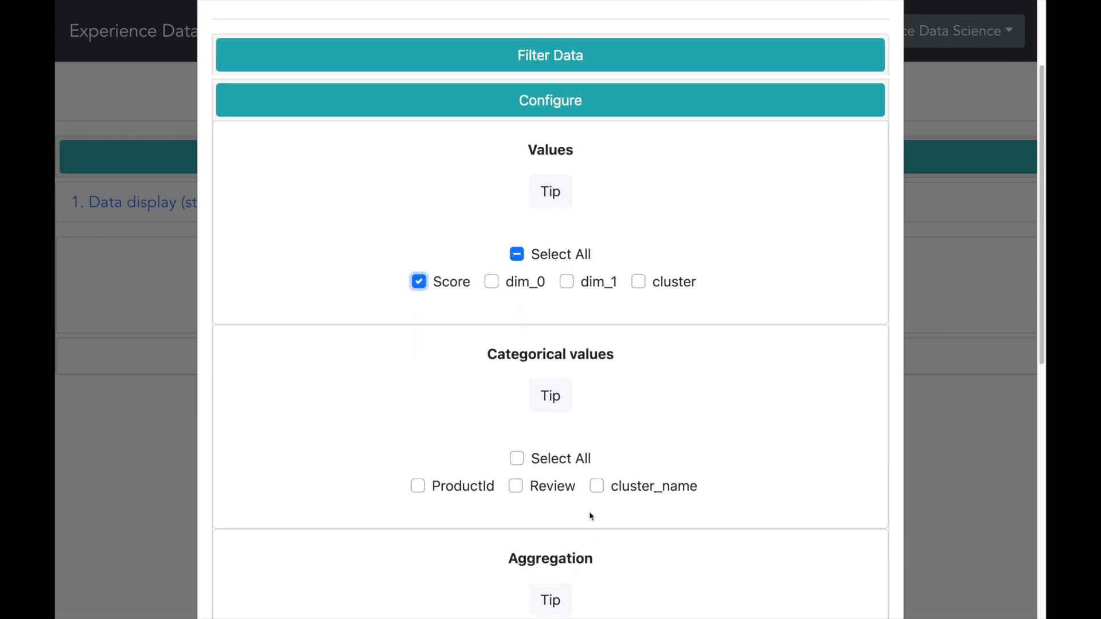
left_click(596, 486)
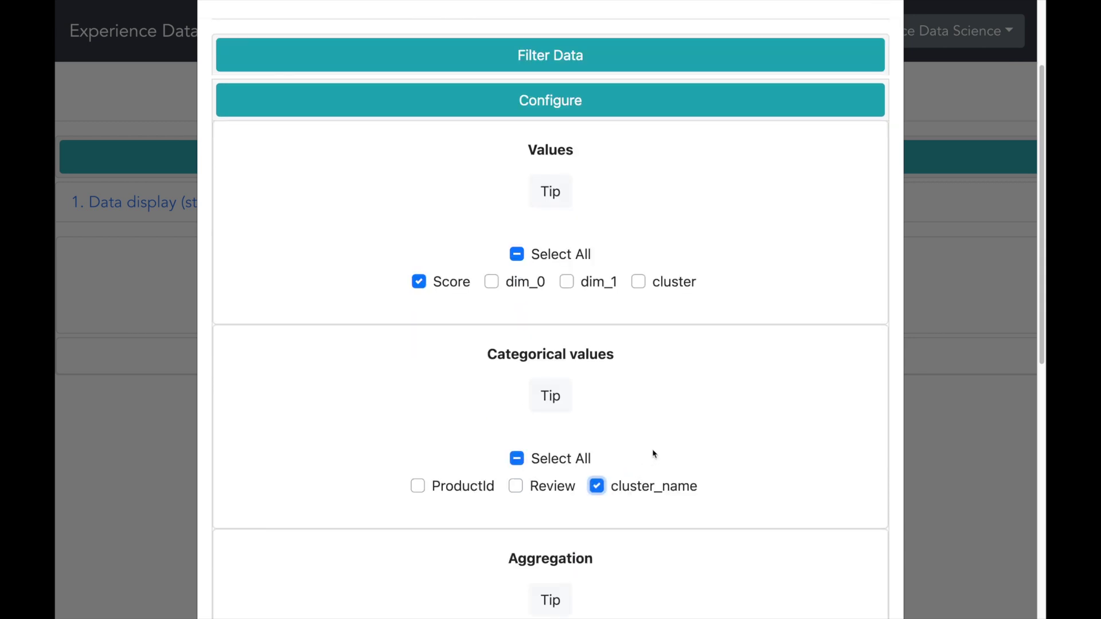
scroll(653, 453, "down", 3)
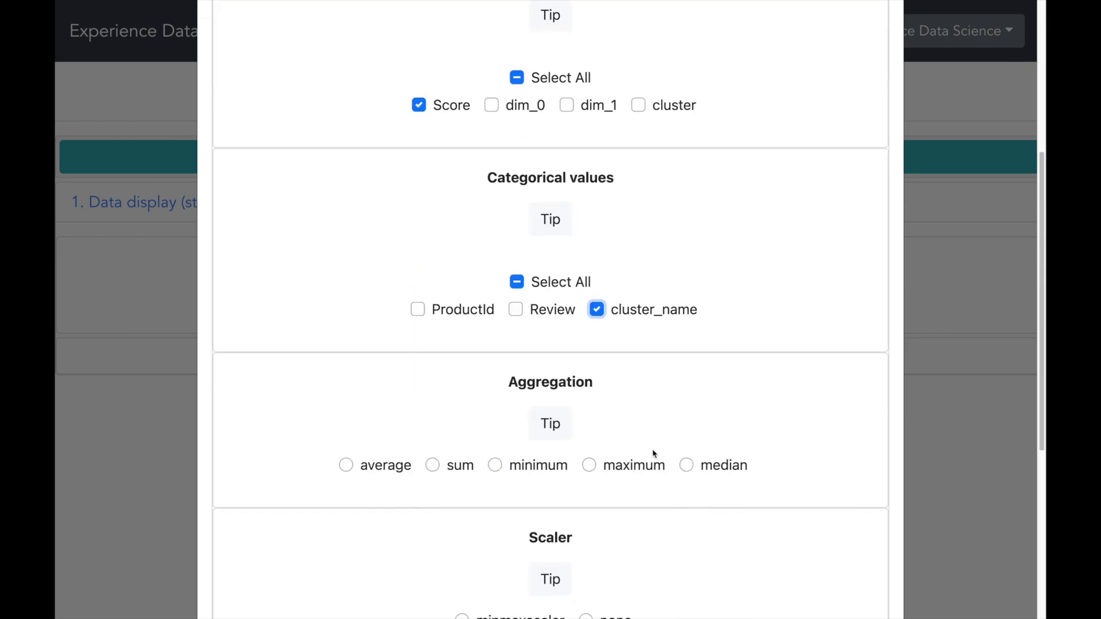
left_click(346, 466)
scroll(354, 478, "down", 2)
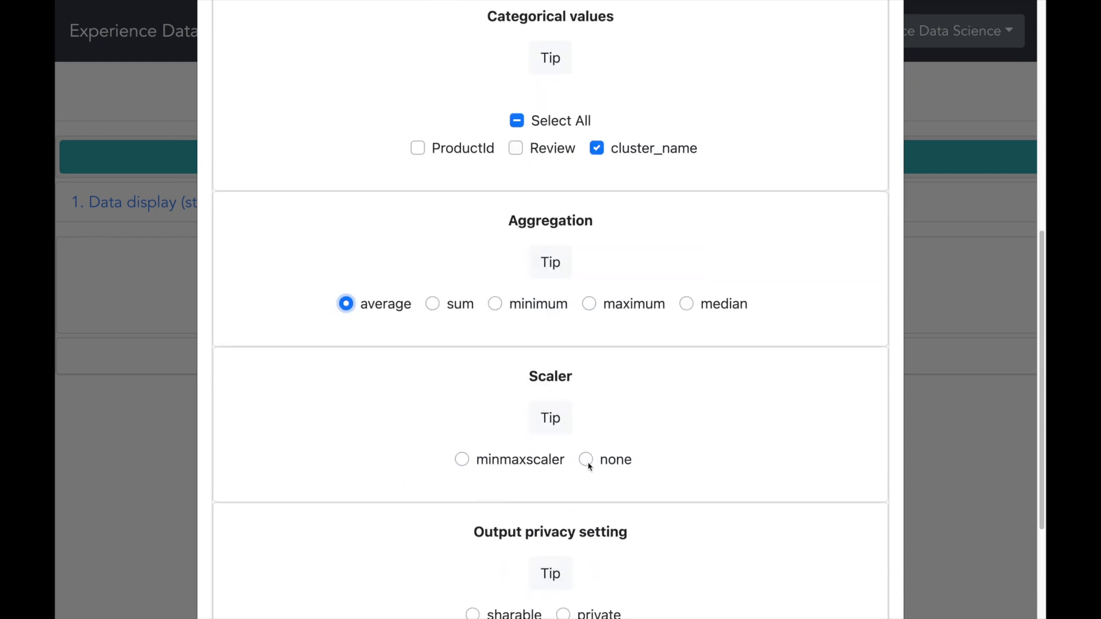
left_click(586, 457)
scroll(588, 461, "down", 3)
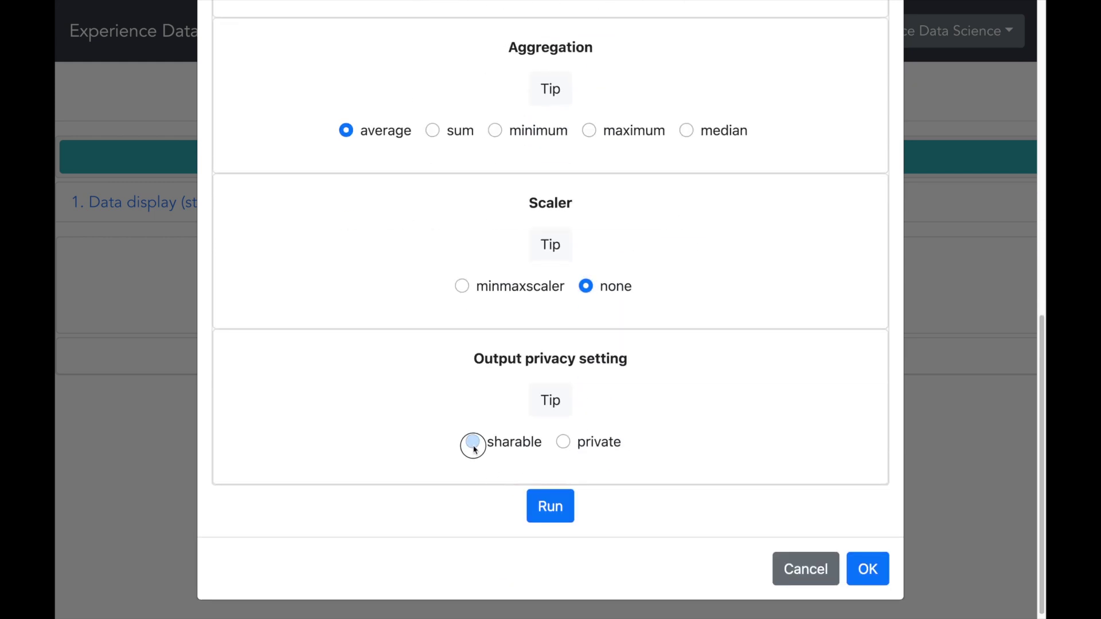
left_click(472, 442)
left_click(551, 507)
scroll(781, 451, "down", 1)
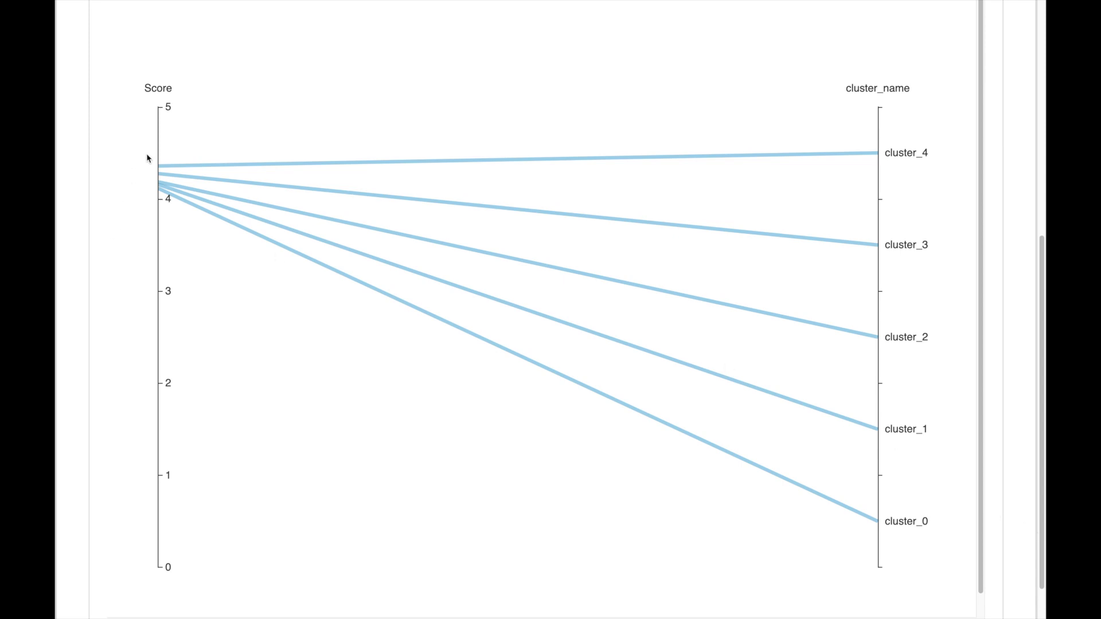
- Brush the top of the Score axis to isolate cluster_4, the highest-scoring cluster
left_click_drag(150, 155, 166, 171)
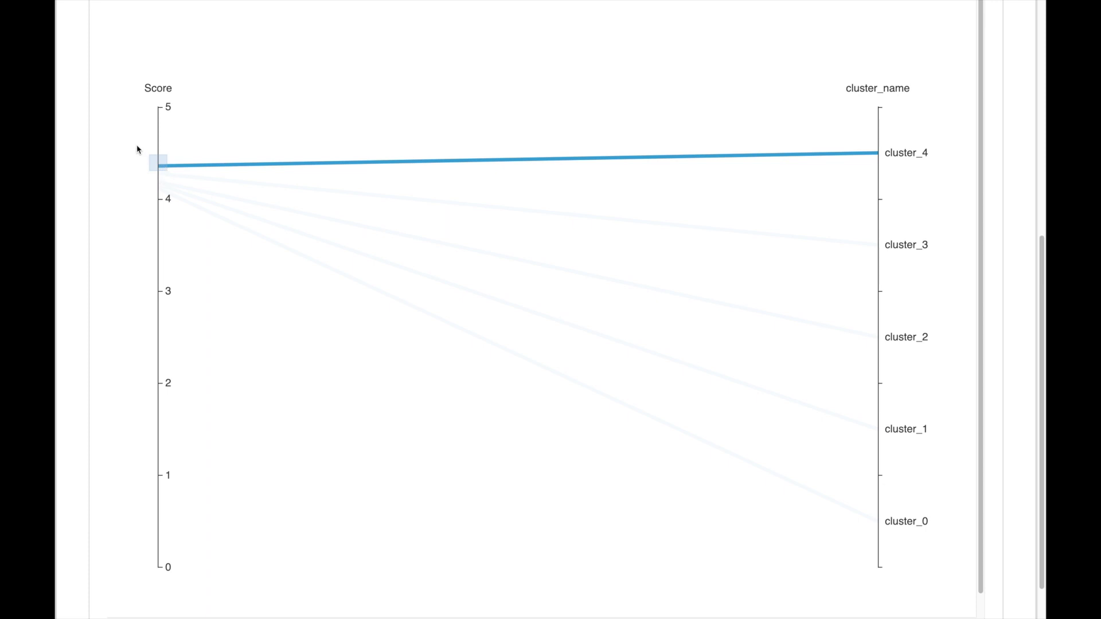